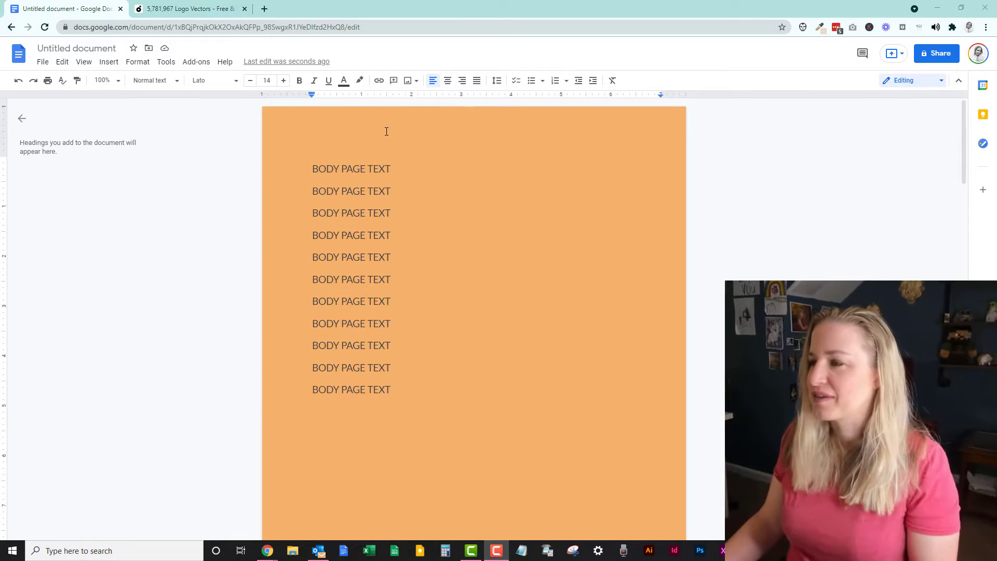
# Open a separate first-page header and type placeholder lines such as 'al;ksdf;aksjdfkj' into it.
pyautogui.click(341, 148)
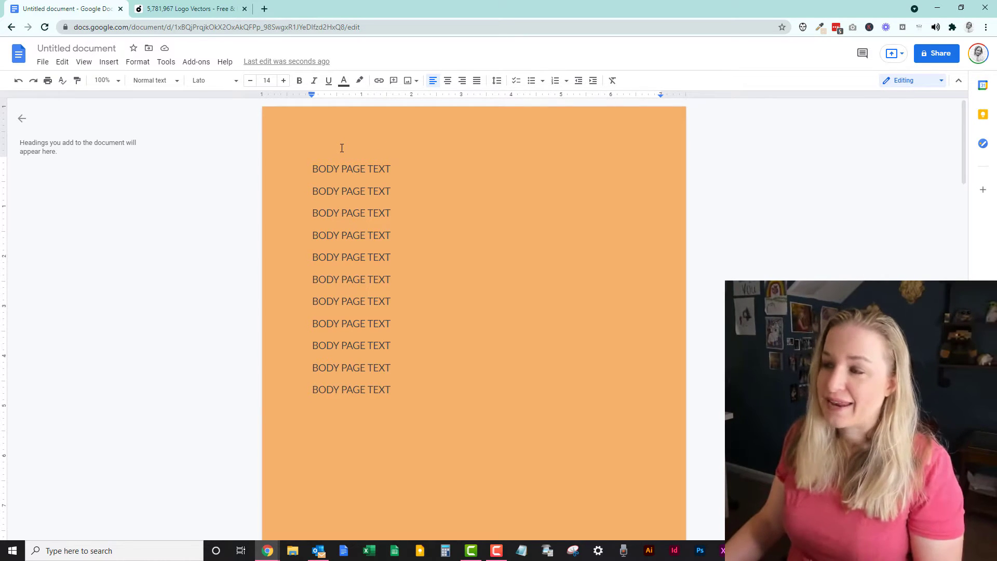
pyautogui.press('End')
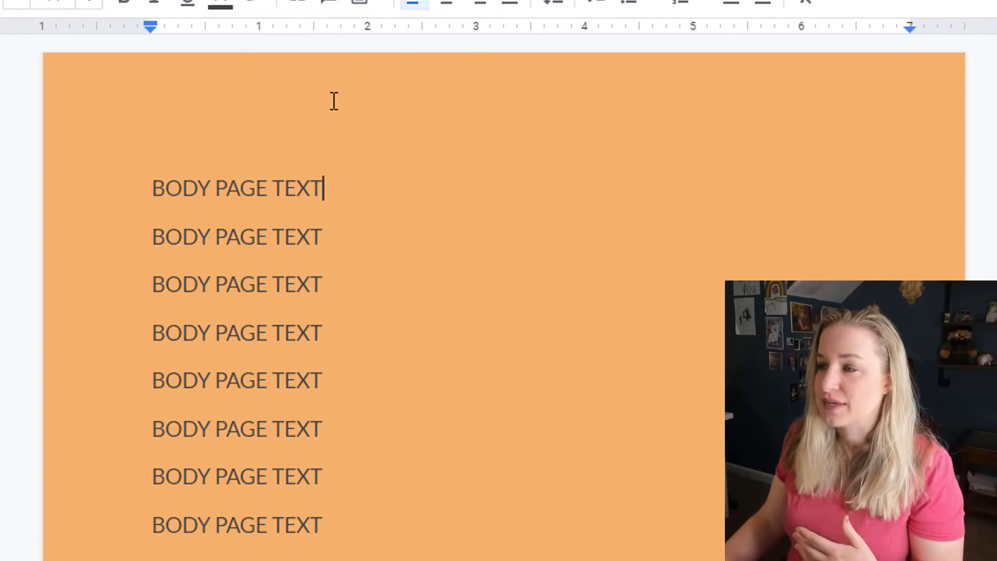
pyautogui.doubleClick(312, 128)
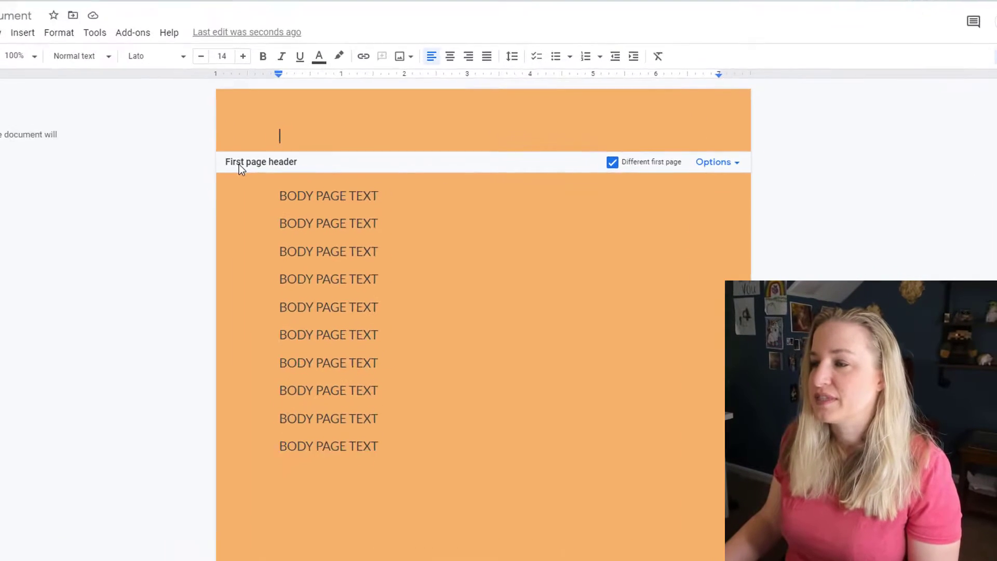
pyautogui.scroll(-15, 285, 506)
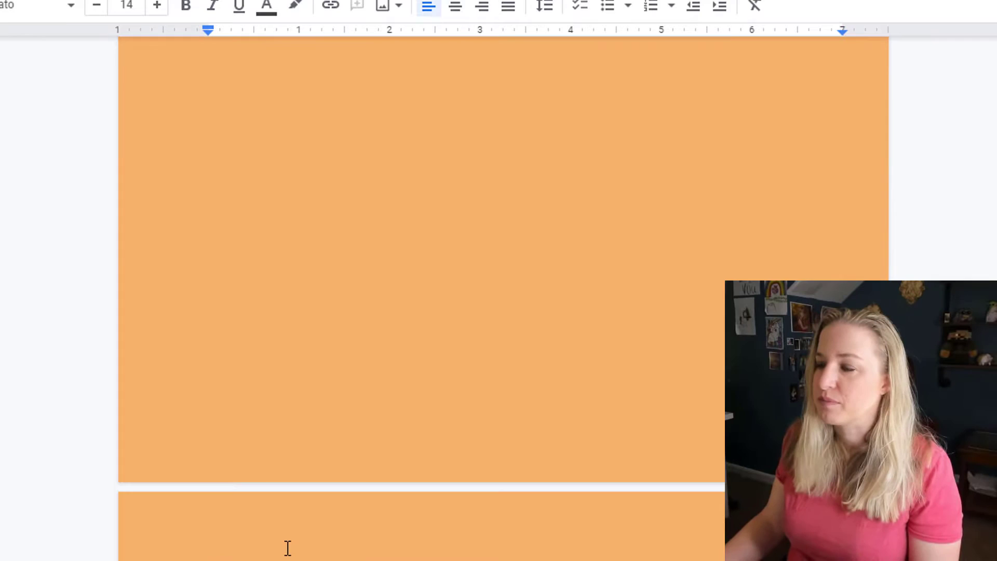
pyautogui.scroll(15, 152, 318)
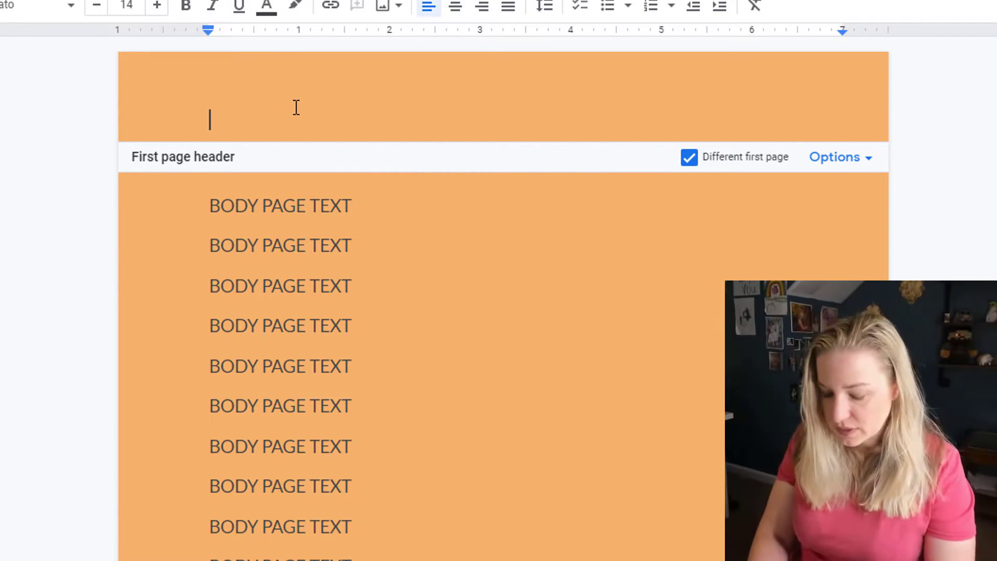
pyautogui.write('al;ksdf;aksjdfkj')
pyautogui.press('Return')
pyautogui.write('a;sldkf;laksdjf')
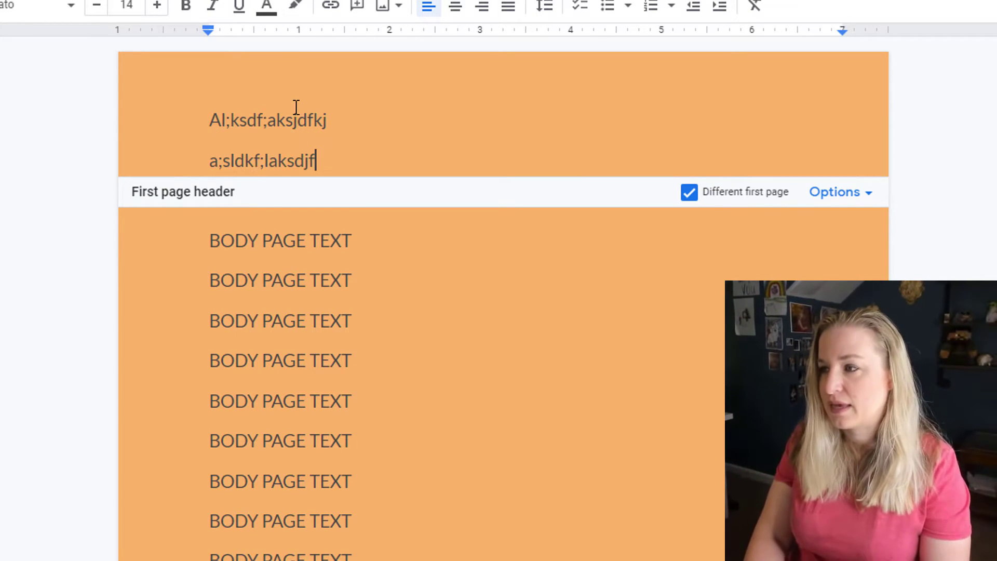
pyautogui.press('Return')
# Add a third placeholder line 'asdfasdf' and paste the BusinessCompany logo at the header's start.
pyautogui.write('asdfasdf')
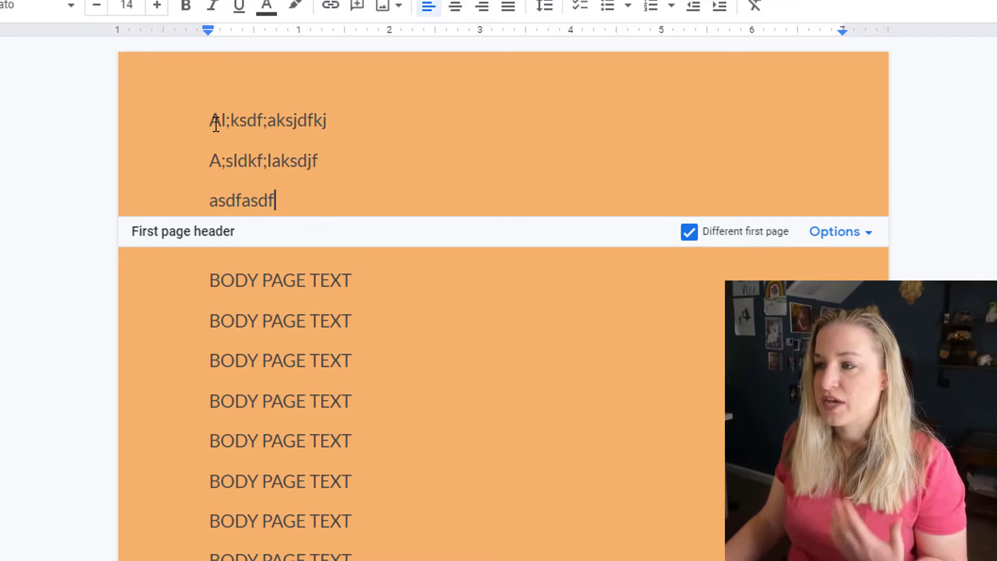
pyautogui.click(209, 120)
pyautogui.hotkey('ctrl', 'v')
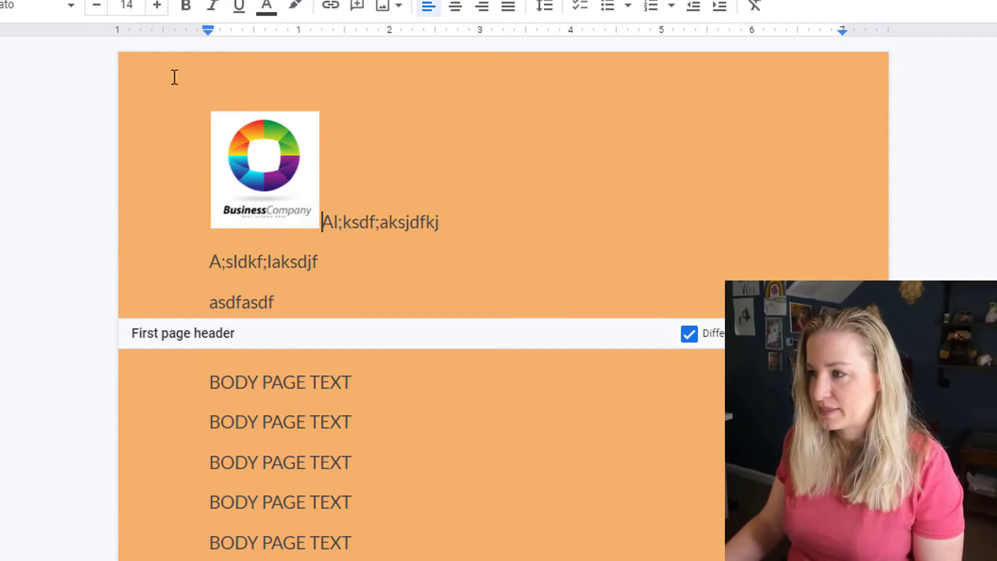
# Set the logo to Wrap text and drag it to the right of the header text.
pyautogui.click(279, 163)
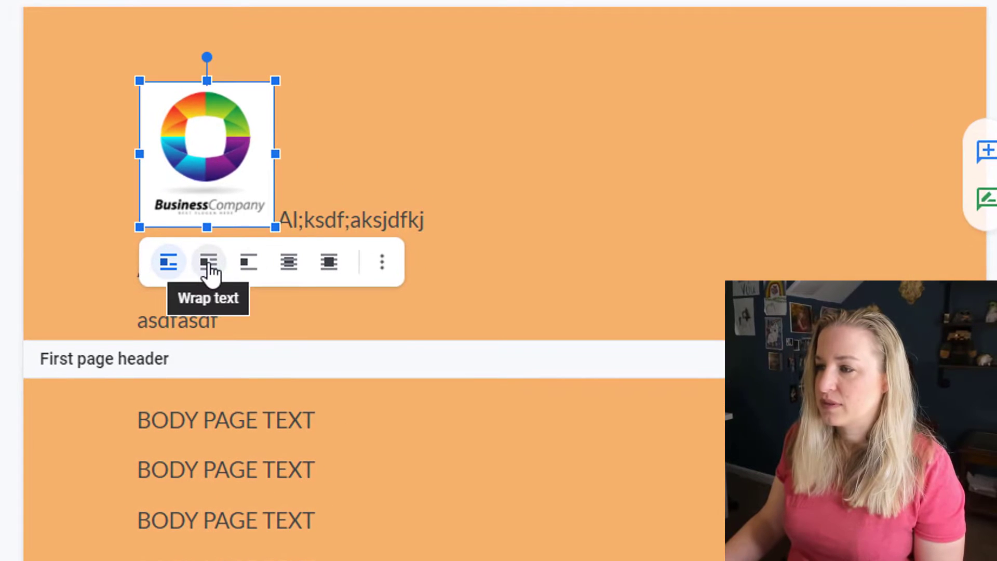
pyautogui.click(209, 262)
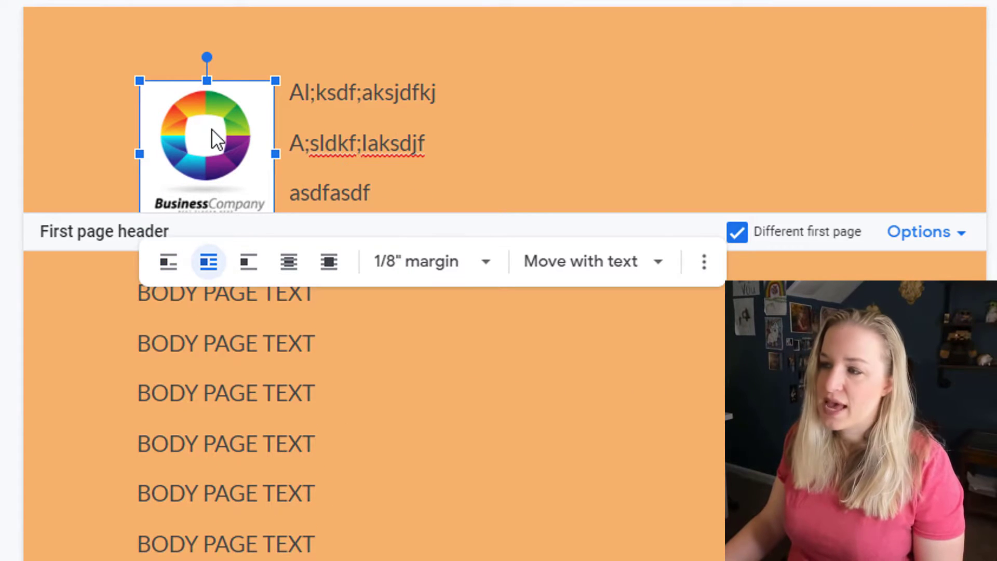
pyautogui.click(467, 130)
pyautogui.click(219, 151)
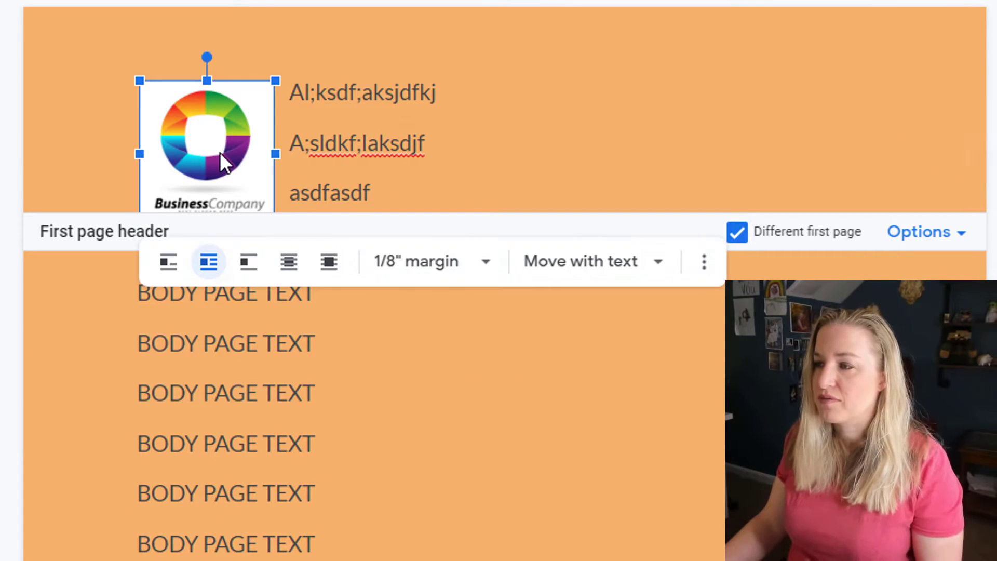
pyautogui.moveTo(238, 118); pyautogui.dragTo(839, 151)
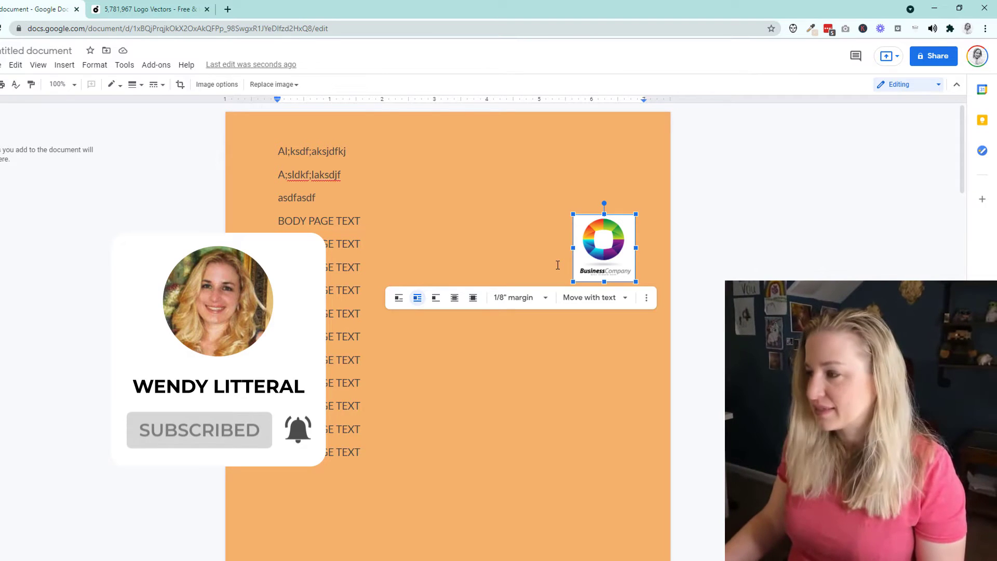
# Delete the logo and placeholder lines, then insert a 2x1 table into the header.
pyautogui.press('Delete')
pyautogui.click(358, 152)
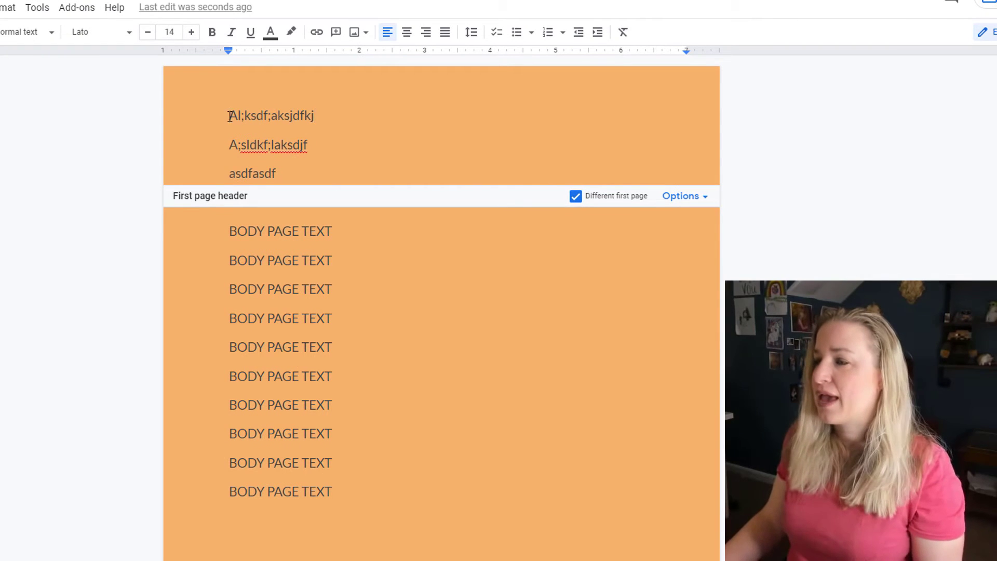
pyautogui.moveTo(230, 116); pyautogui.dragTo(329, 189)
pyautogui.press('BackSpace')
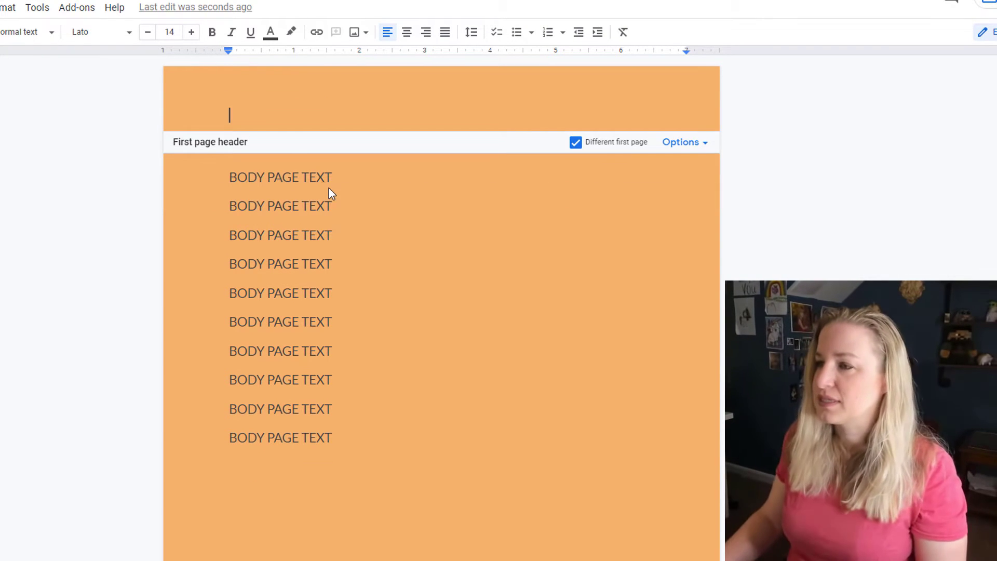
pyautogui.click(8, 29)
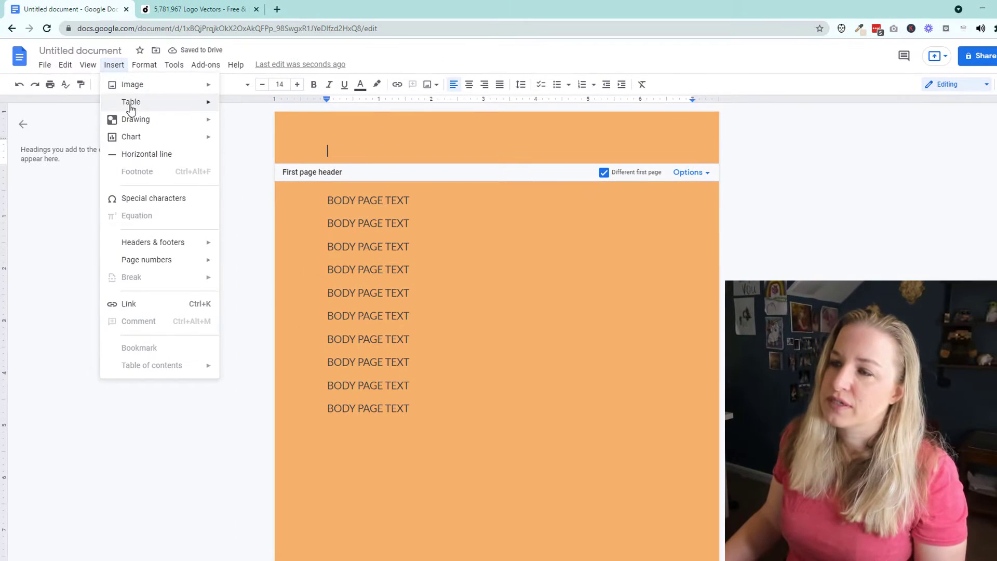
pyautogui.moveTo(131, 106)
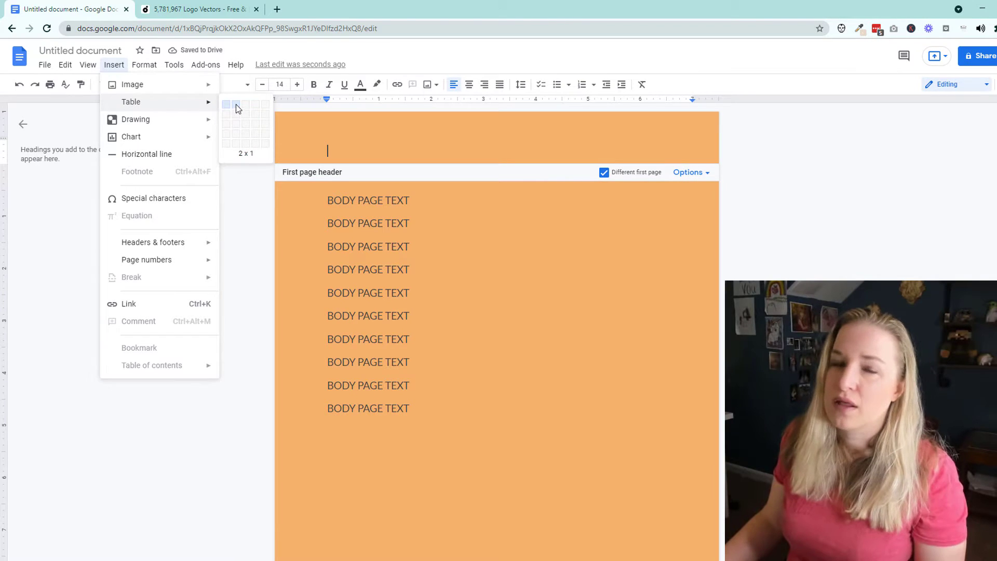
pyautogui.click(237, 108)
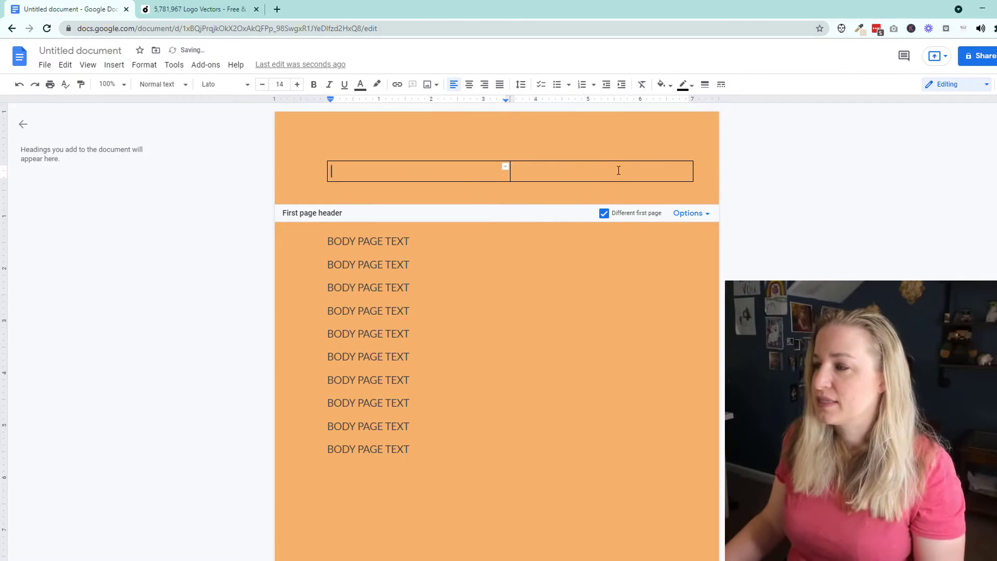
# Paste the logo into the right cell and type the name, street, city and phone lines in the left cell.
pyautogui.click(598, 179)
pyautogui.hotkey('ctrl', 'v')
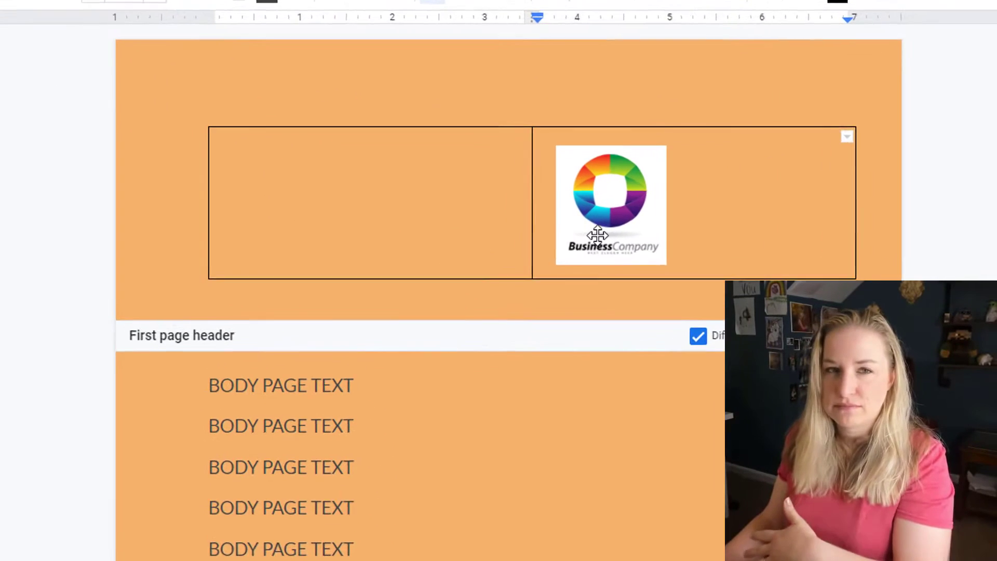
pyautogui.hotkey('shift', 'Tab')
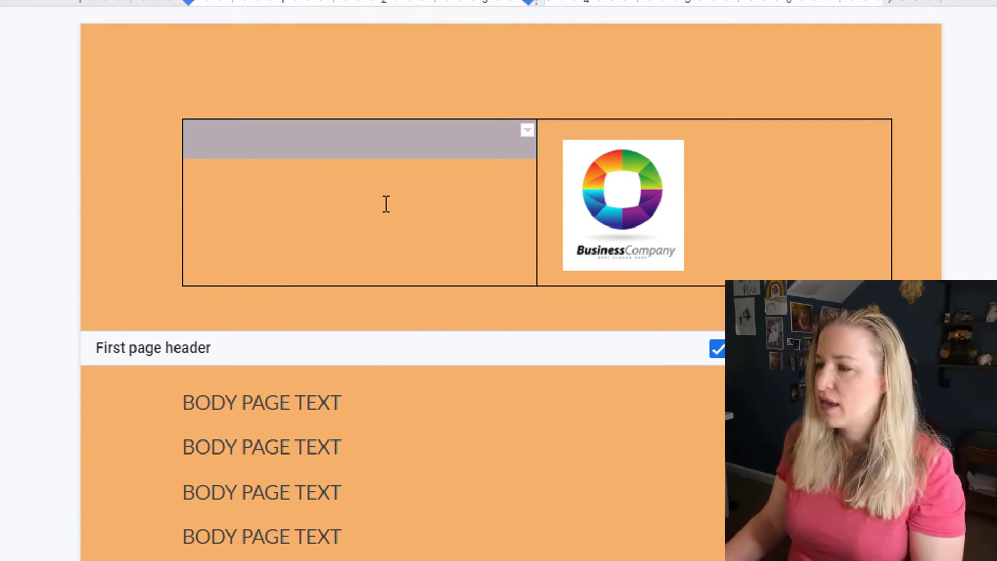
pyautogui.press('Up')
pyautogui.click(386, 204)
pyautogui.press('Return')
pyautogui.write('123 Main Street')
pyautogui.press('Return')
pyautogui.write('City, ST 55555')
pyautogui.press('Return')
pyautogui.write('(555) 555-5555')
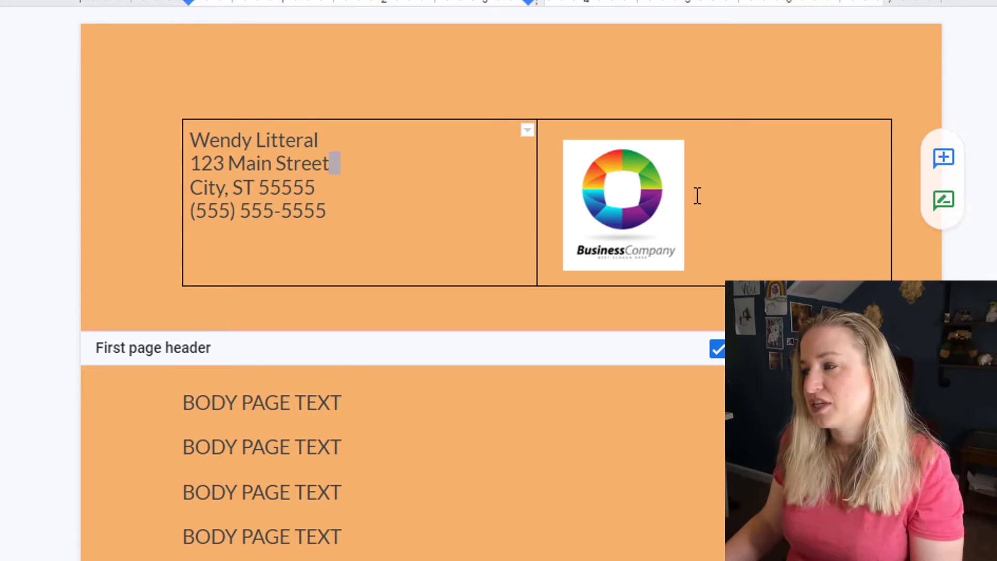
# Set the logo to In line and right-align it in its cell.
pyautogui.click(637, 198)
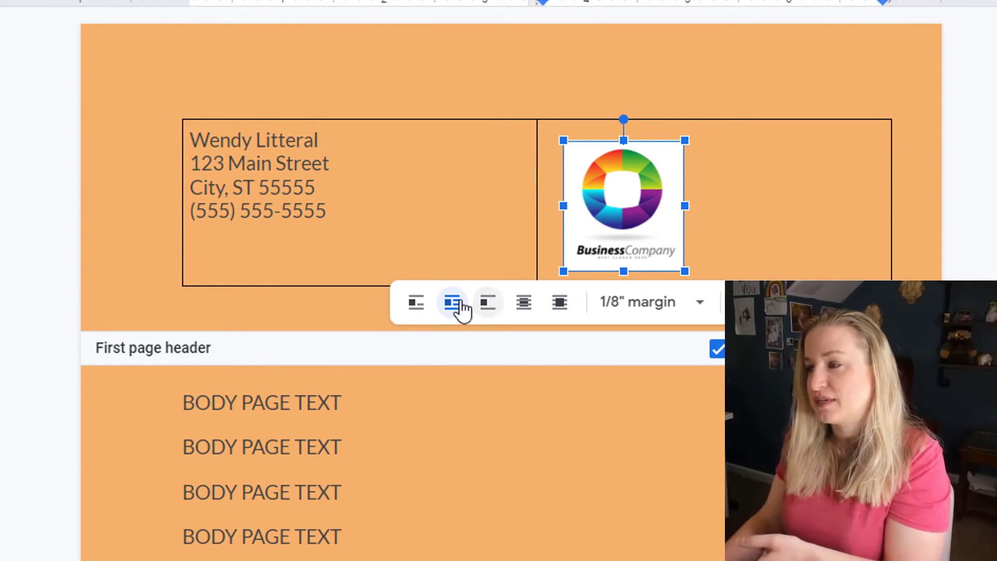
pyautogui.click(419, 305)
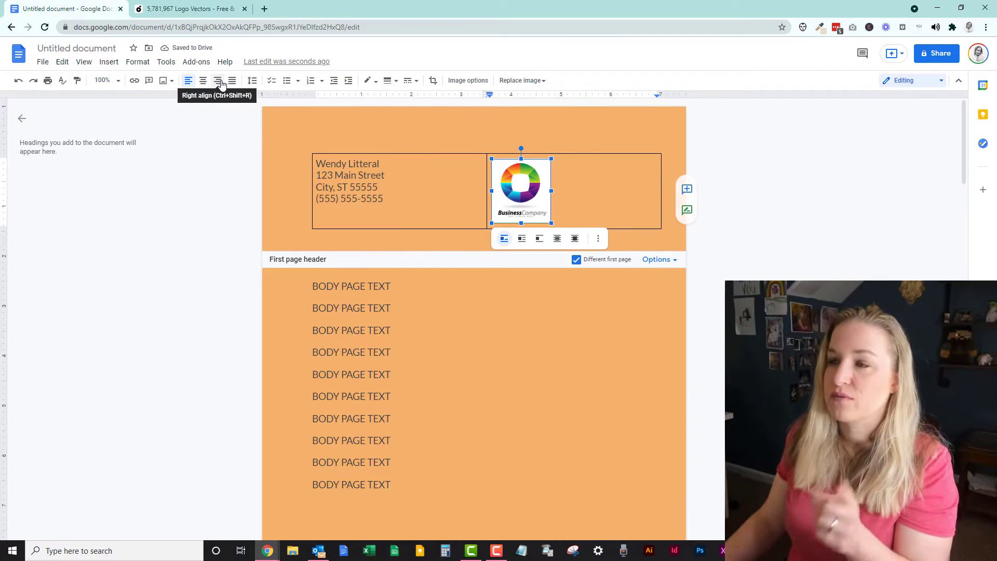
pyautogui.click(218, 81)
pyautogui.click(535, 150)
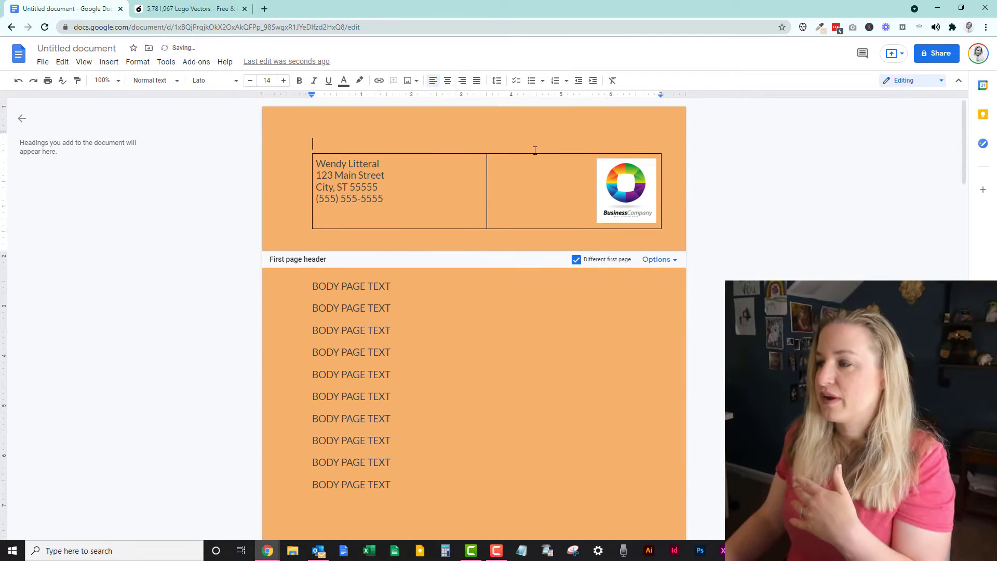
# Set the header table's border width to 0pt so the borders disappear.
pyautogui.moveTo(444, 197); pyautogui.dragTo(601, 191)
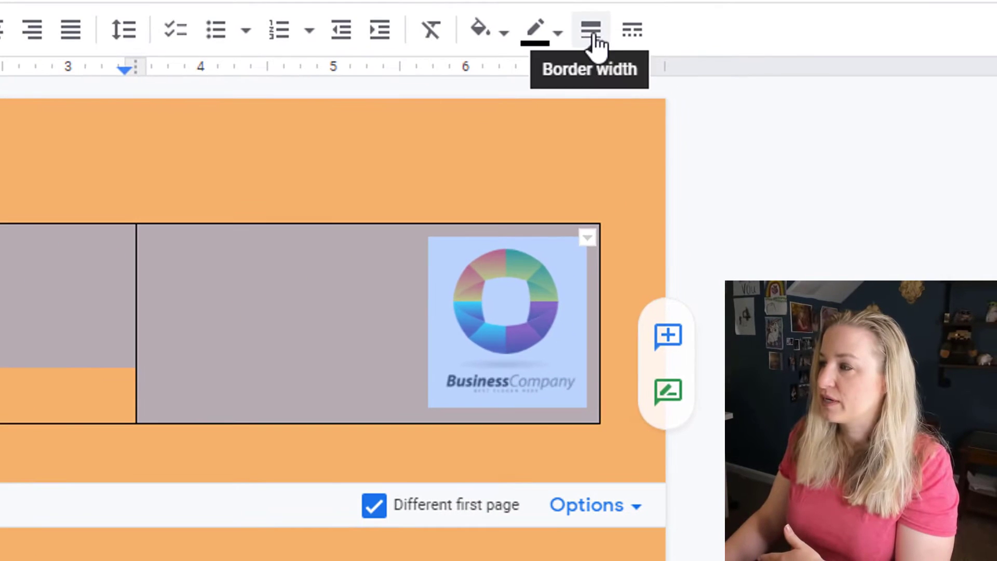
pyautogui.click(657, 81)
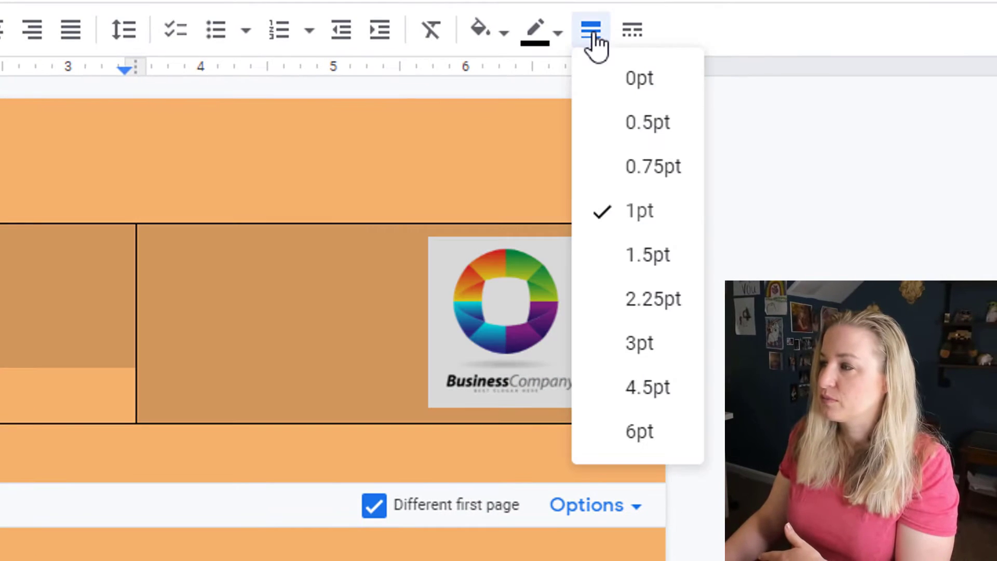
pyautogui.click(601, 84)
pyautogui.click(220, 224)
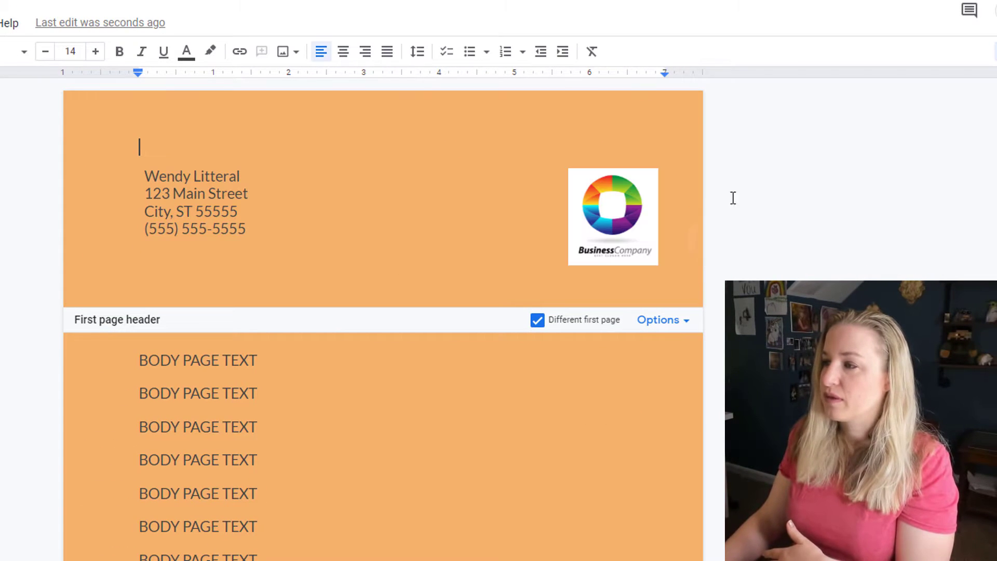
# Exit the header and scroll through the document to review the pages.
pyautogui.click(396, 382)
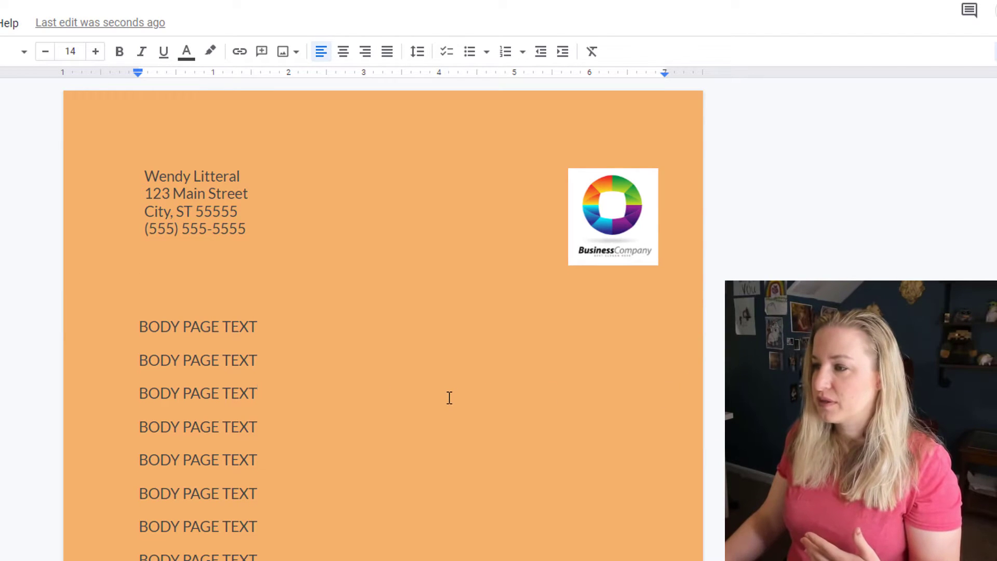
pyautogui.scroll(-15, 444, 411)
pyautogui.scroll(-2, 448, 418)
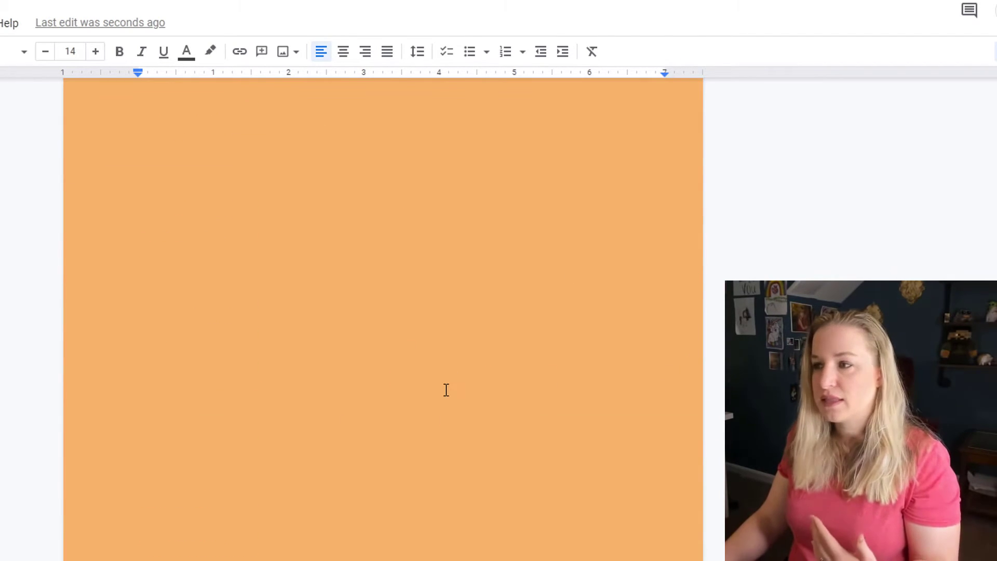
pyautogui.scroll(2, 488, 409)
pyautogui.scroll(15, 447, 365)
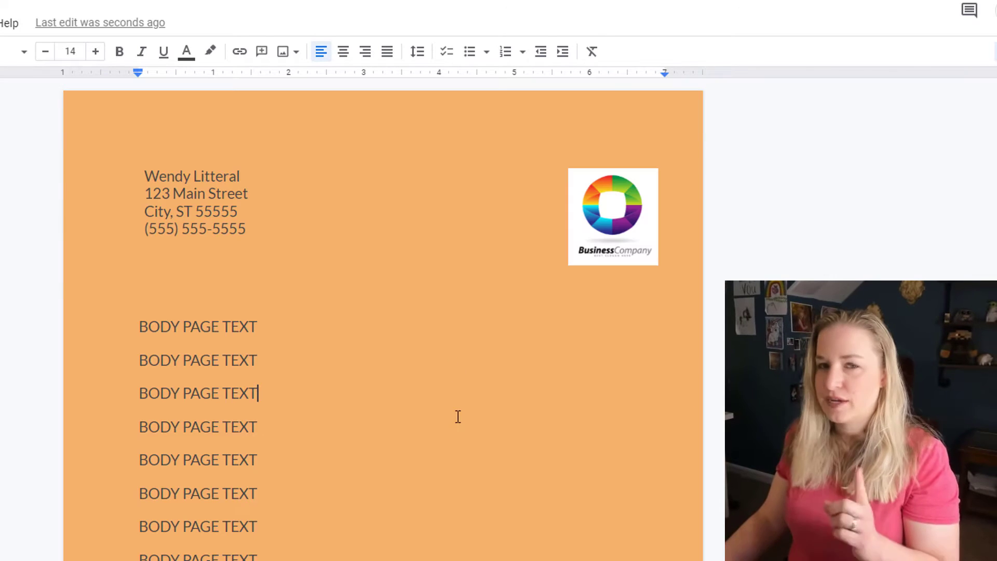
# Reopen the header and untick Different first page, toggling it off, on, then off again.
pyautogui.doubleClick(176, 193)
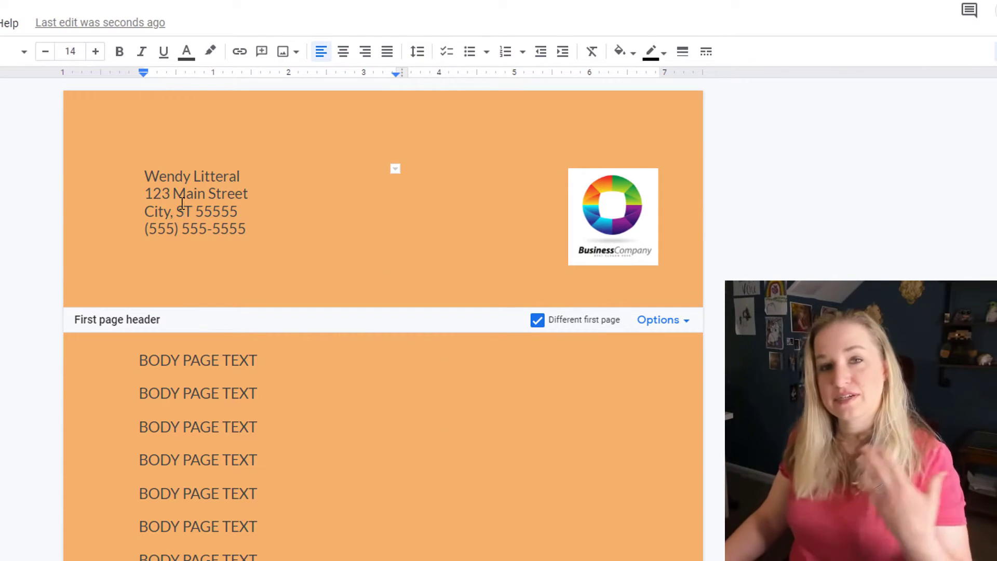
pyautogui.scroll(-15, 272, 401)
pyautogui.scroll(15, 278, 415)
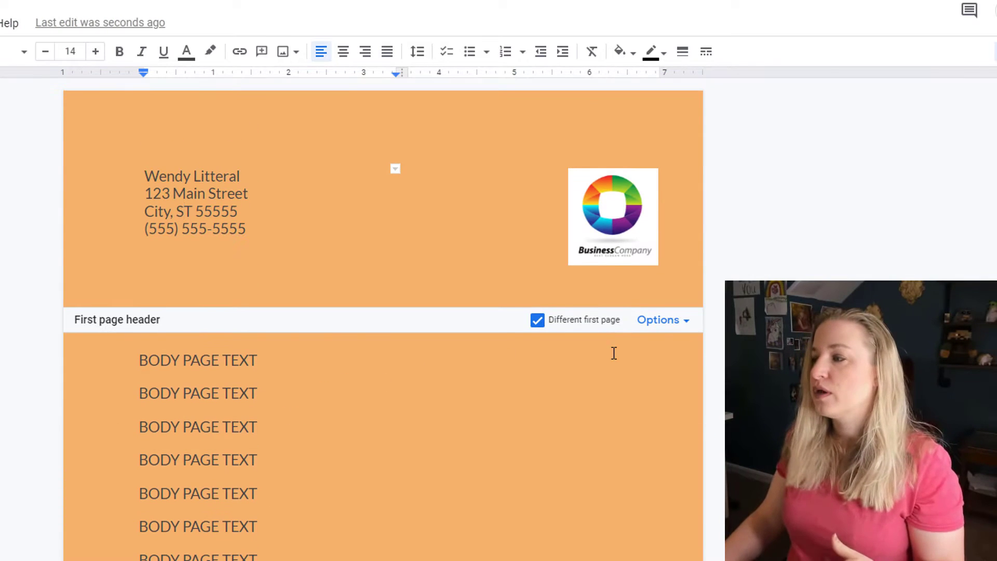
pyautogui.click(537, 320)
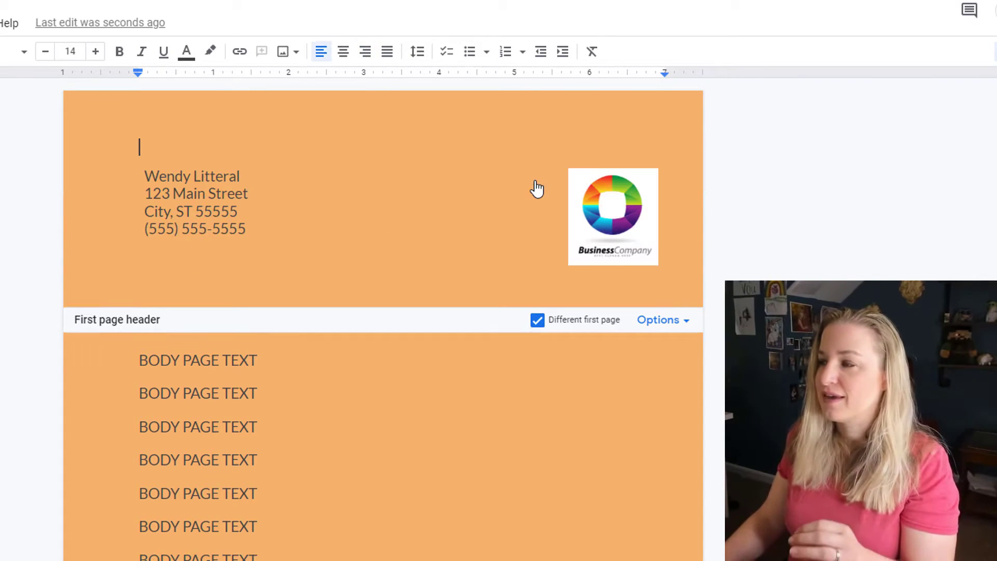
pyautogui.click(537, 178)
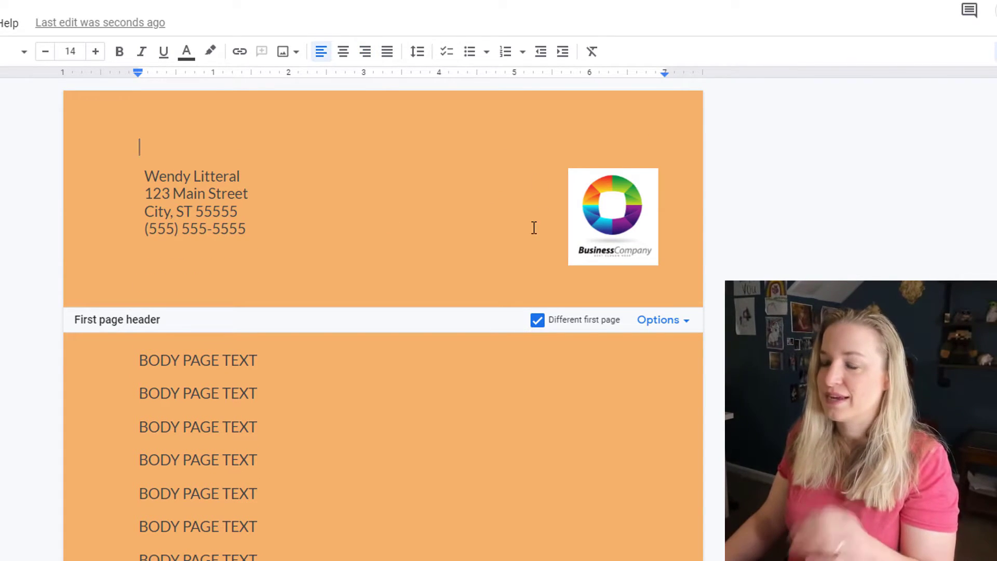
pyautogui.click(535, 322)
pyautogui.scroll(-10, 431, 154)
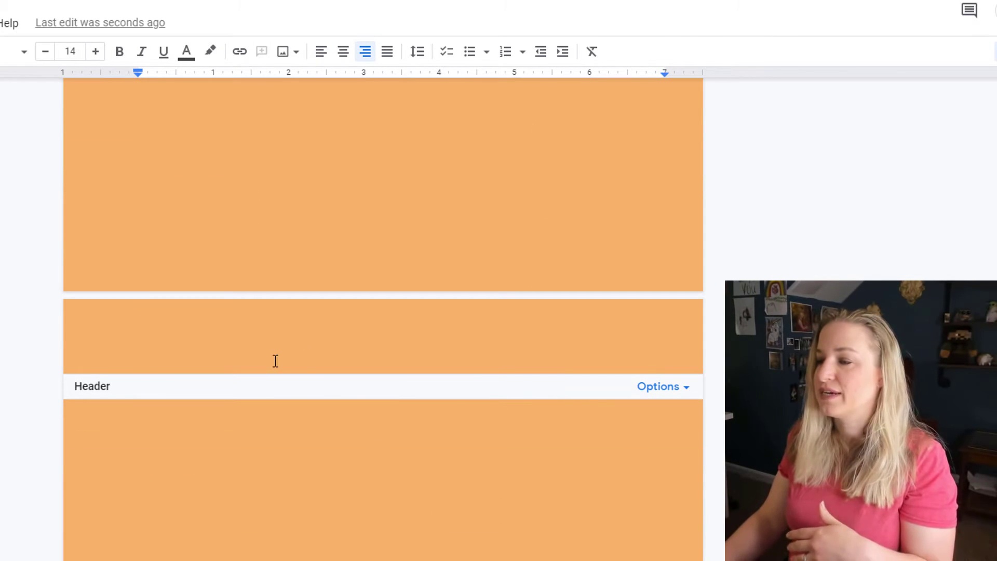
pyautogui.scroll(-4, 511, 466)
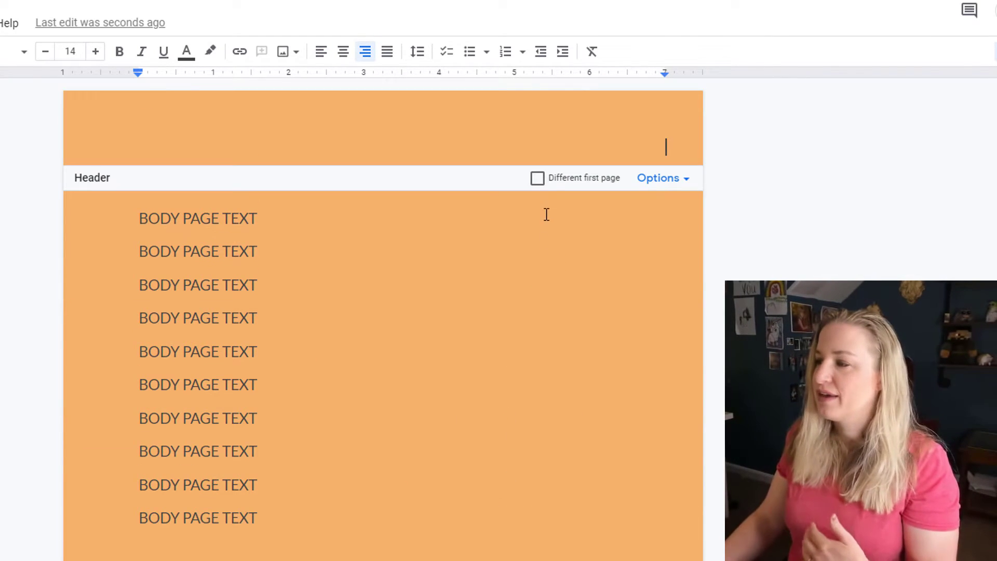
# Copy the contact block and logo from the first-page header and paste them into the shared header.
pyautogui.click(539, 180)
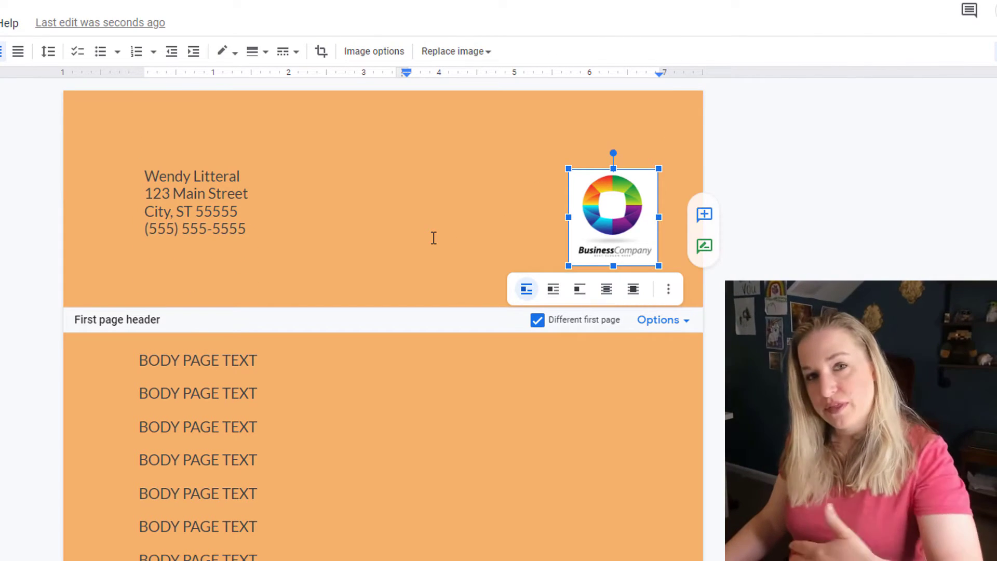
pyautogui.hotkey('ctrl', 'a')
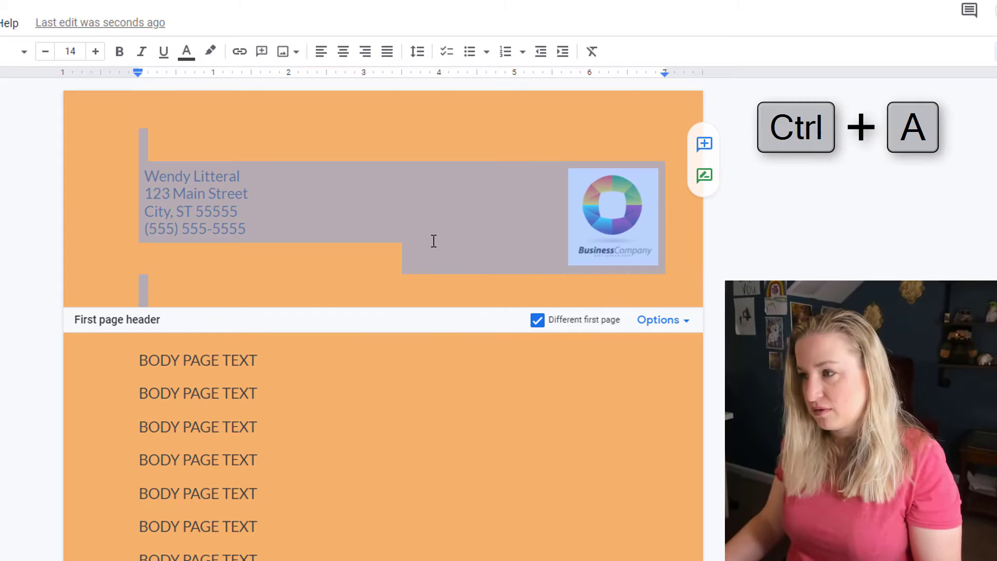
pyautogui.hotkey('ctrl', 'c')
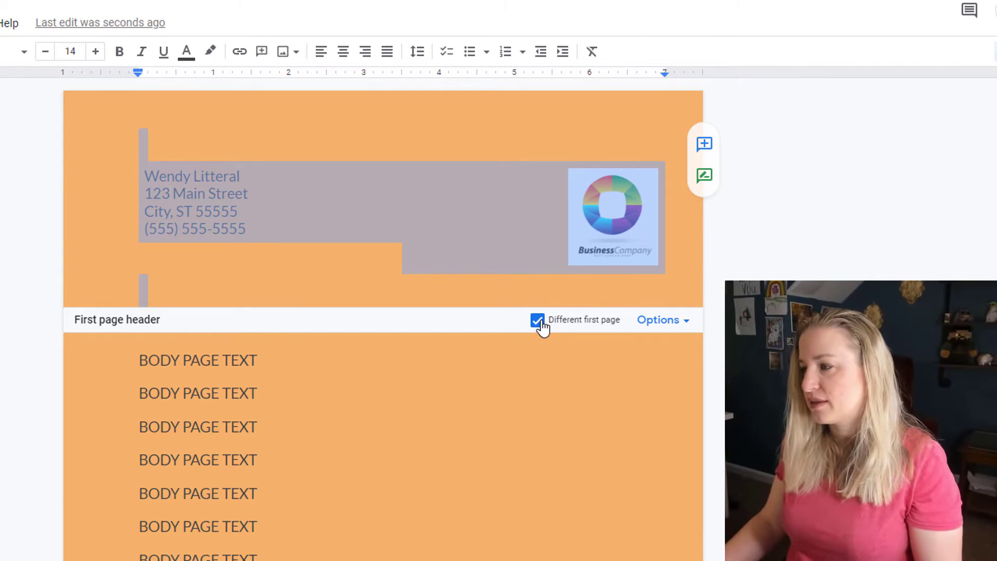
pyautogui.click(540, 321)
pyautogui.hotkey('ctrl', 'v')
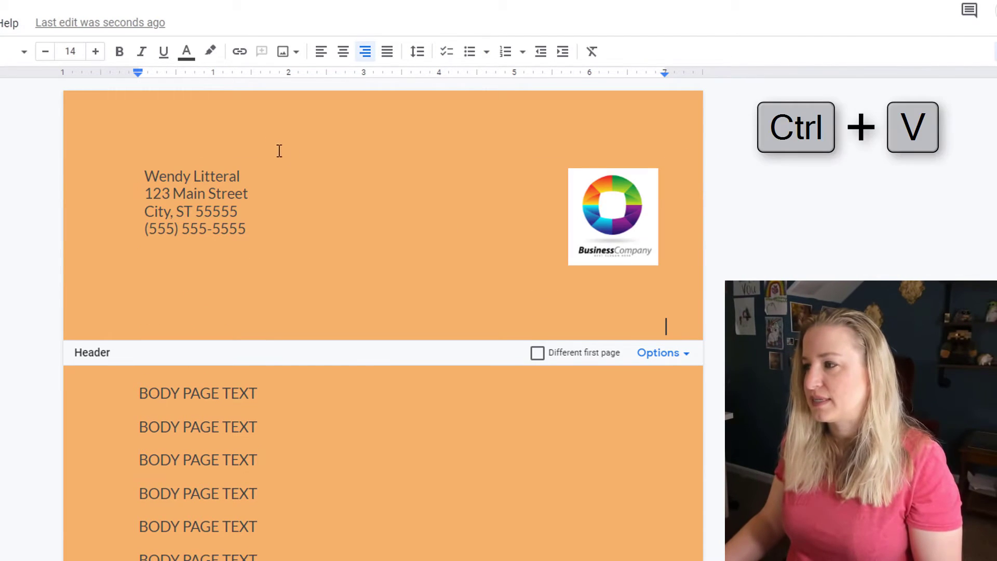
# From the page 2 header, turn Different first page back on.
pyautogui.click(557, 514)
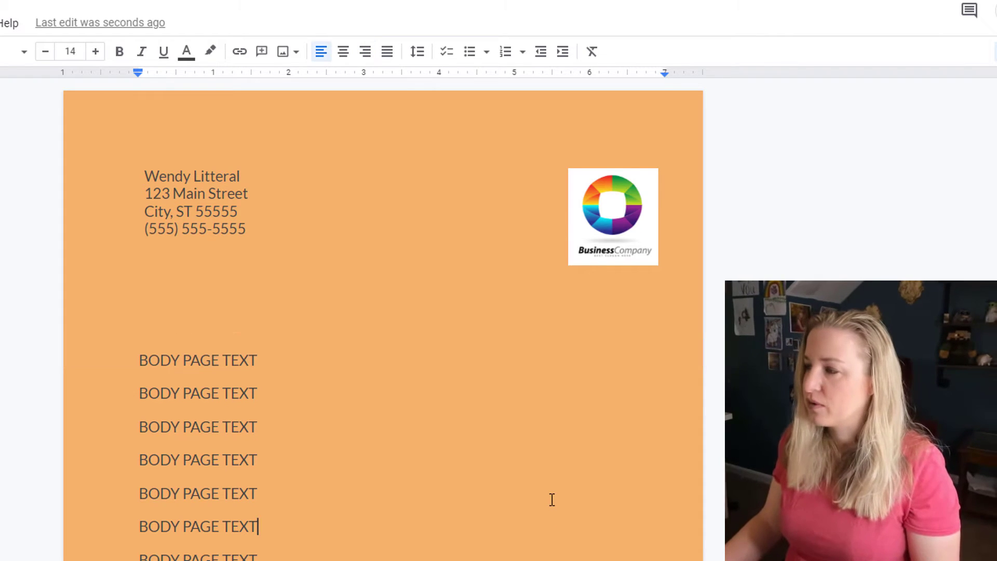
pyautogui.scroll(-20, 552, 498)
pyautogui.scroll(-15, 494, 490)
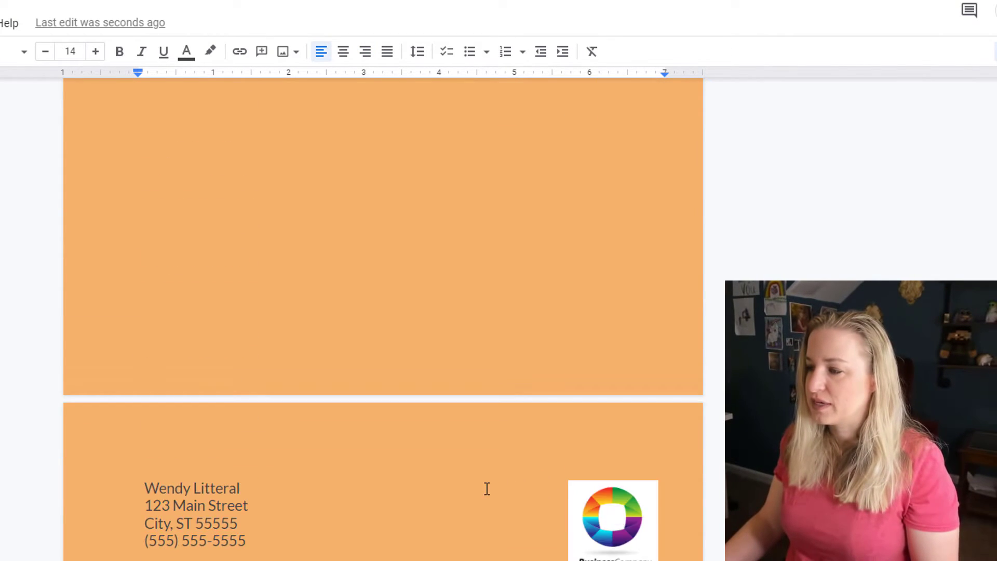
pyautogui.scroll(-6, 598, 457)
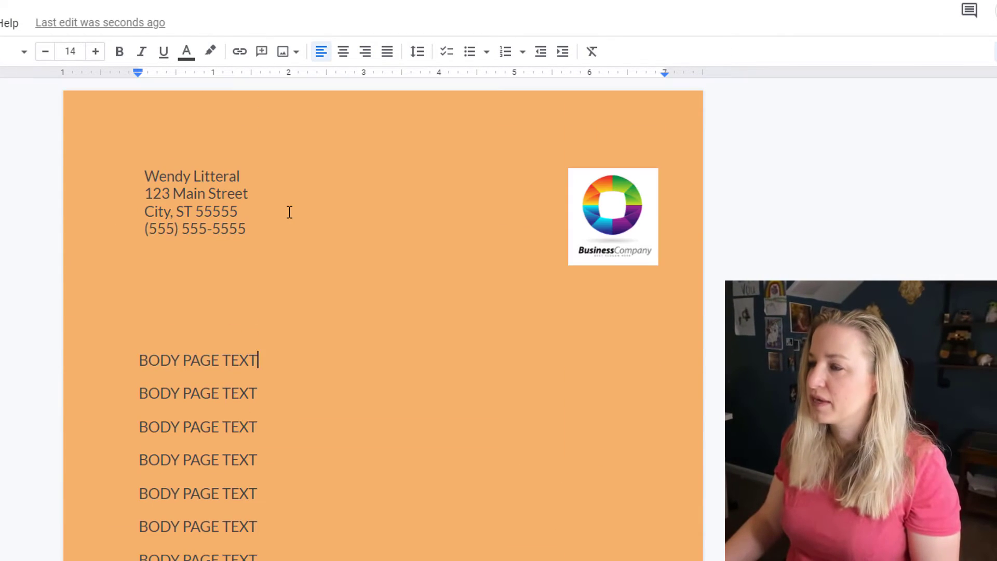
pyautogui.click(289, 211)
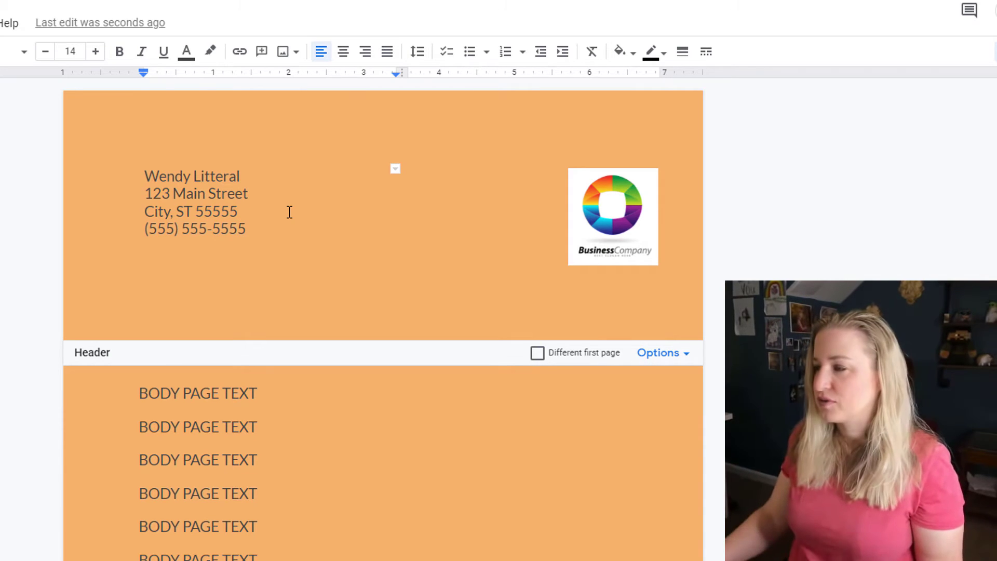
pyautogui.click(538, 356)
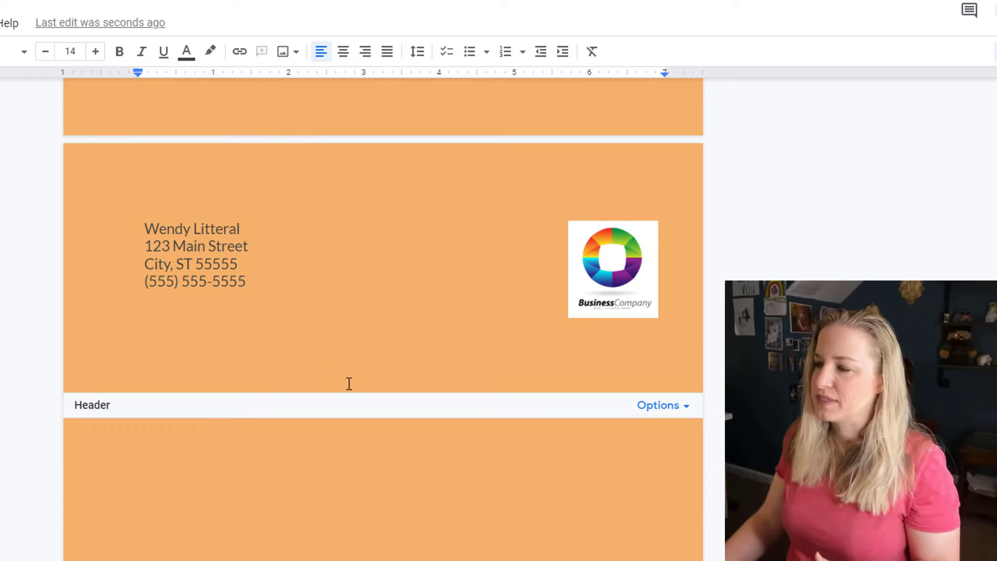
# Replace the later pages' header contents with the text 'This its the second header'.
pyautogui.click(220, 283)
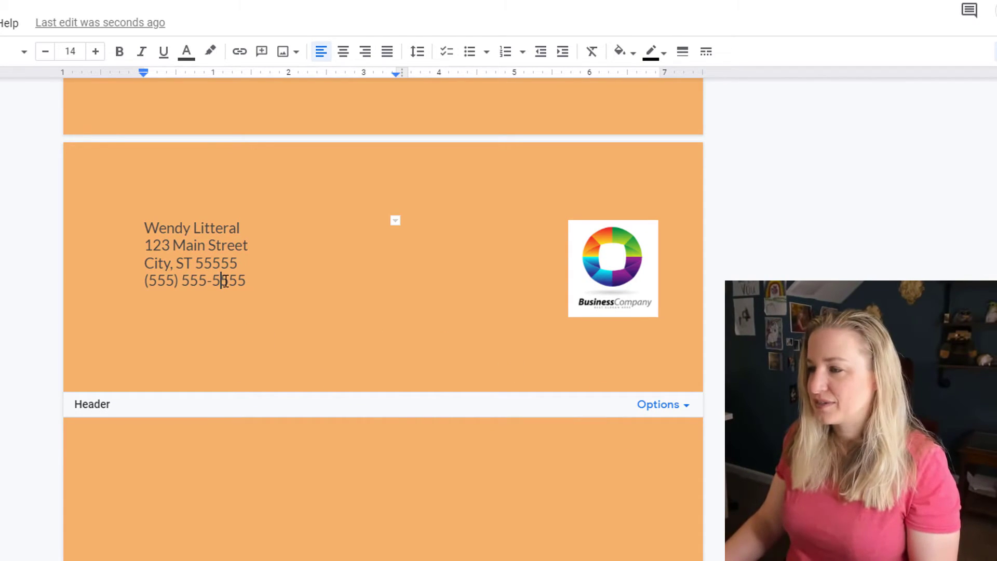
pyautogui.hotkey('ctrl', 'a')
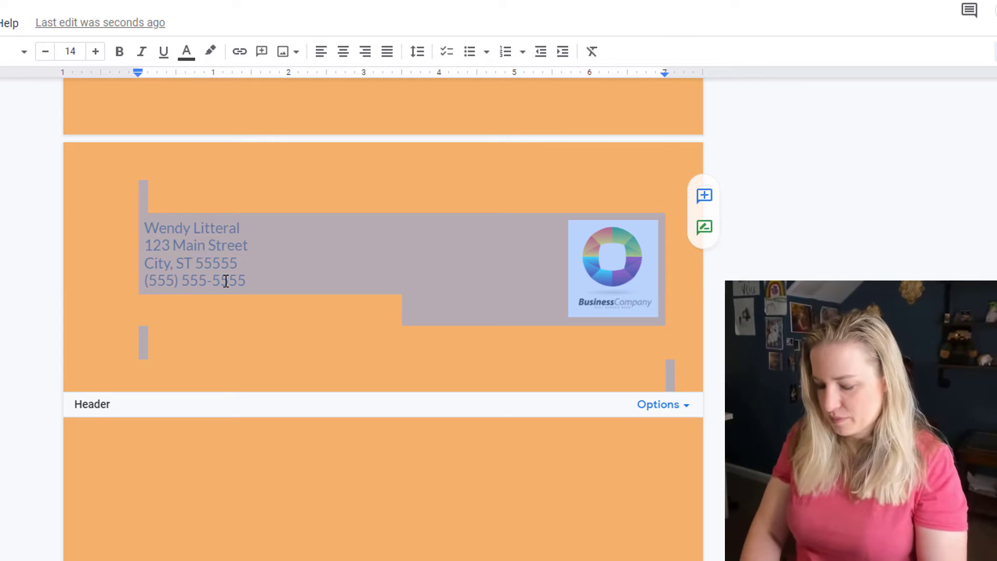
pyautogui.write('This its the second header')
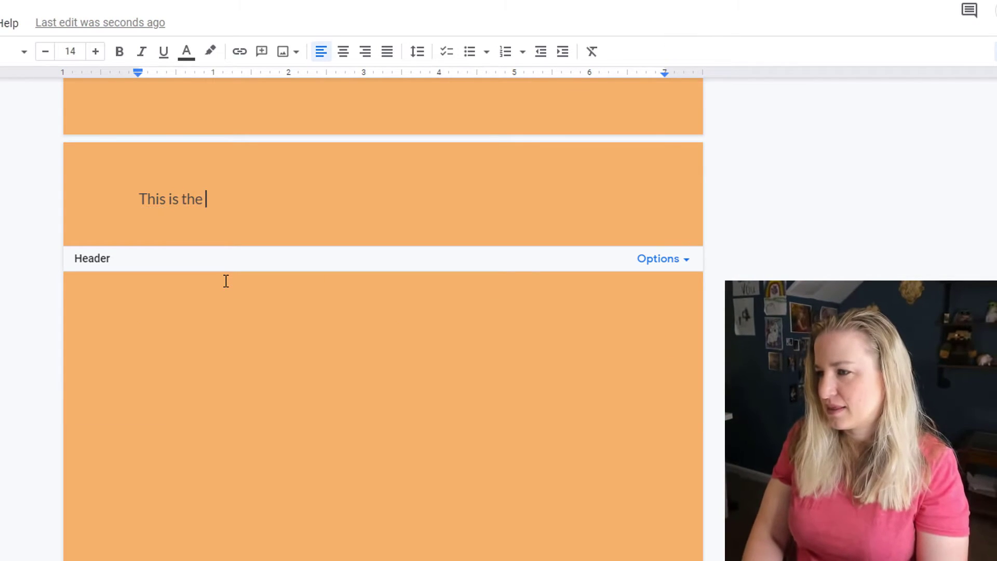
pyautogui.click(226, 281)
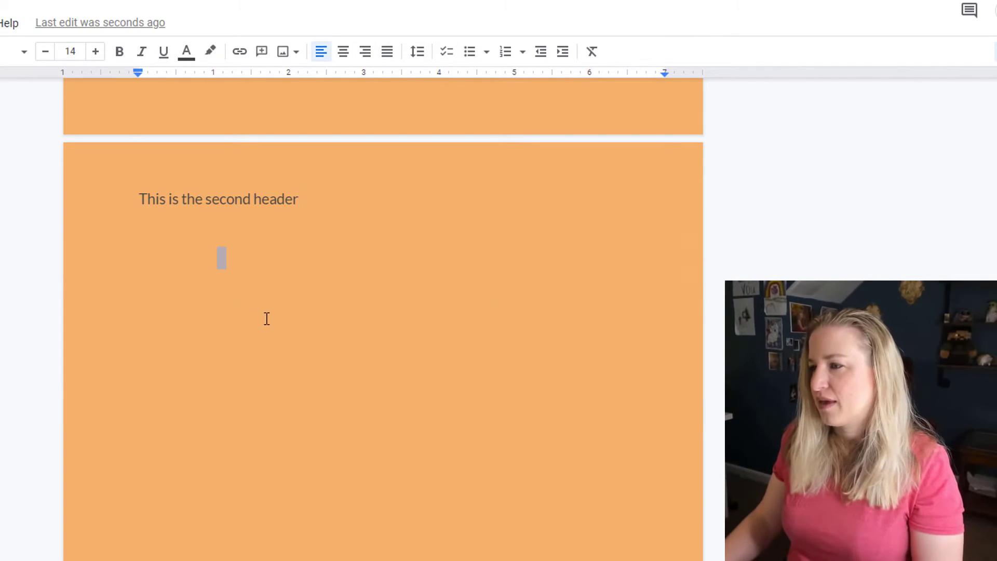
pyautogui.scroll(-5, 294, 379)
pyautogui.scroll(-6, 418, 462)
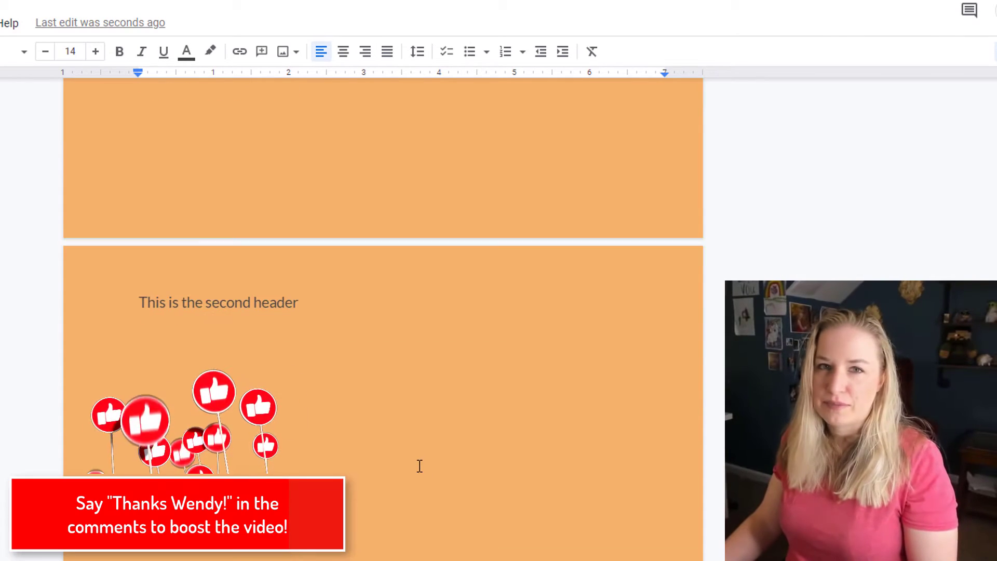
pyautogui.scroll(12, 419, 447)
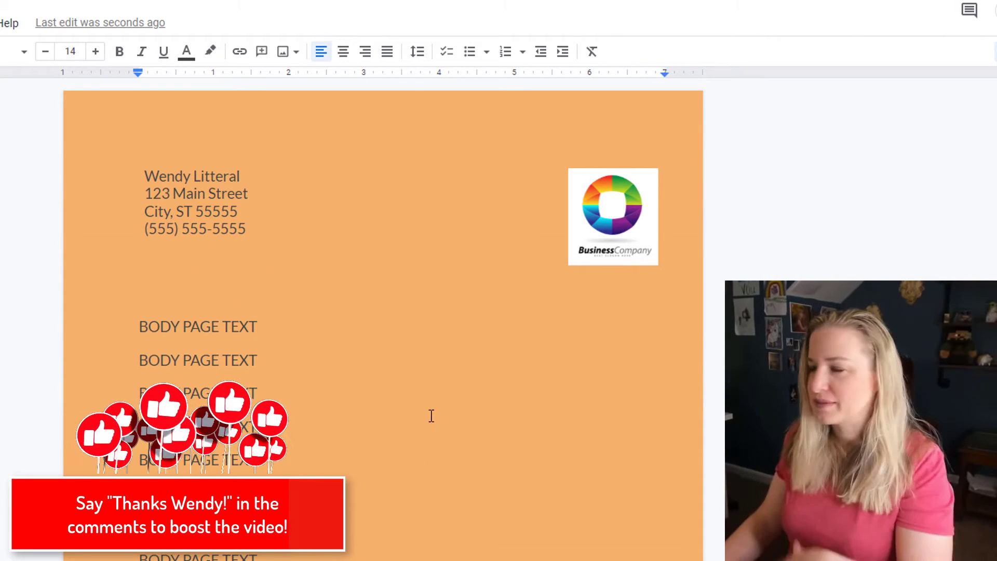
# Reopen the header area and select the word 'second' in the header text.
pyautogui.click(325, 196)
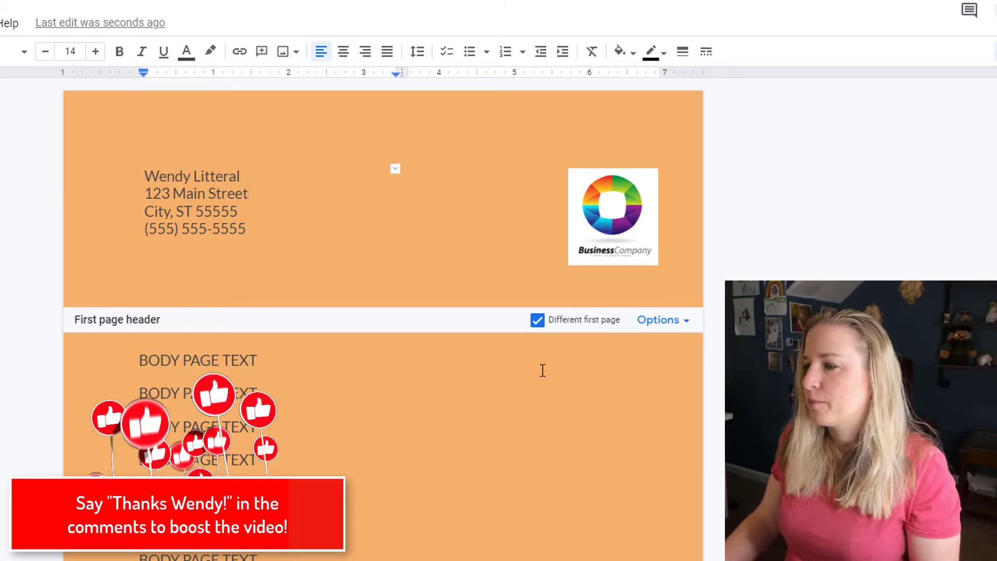
pyautogui.scroll(-20, 389, 365)
pyautogui.scroll(3, 372, 334)
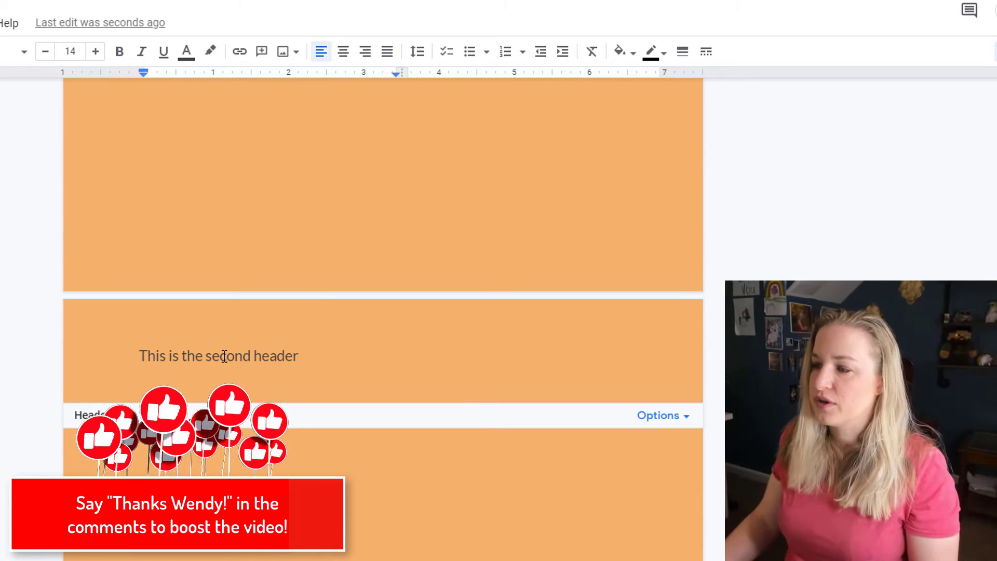
pyautogui.doubleClick(229, 355)
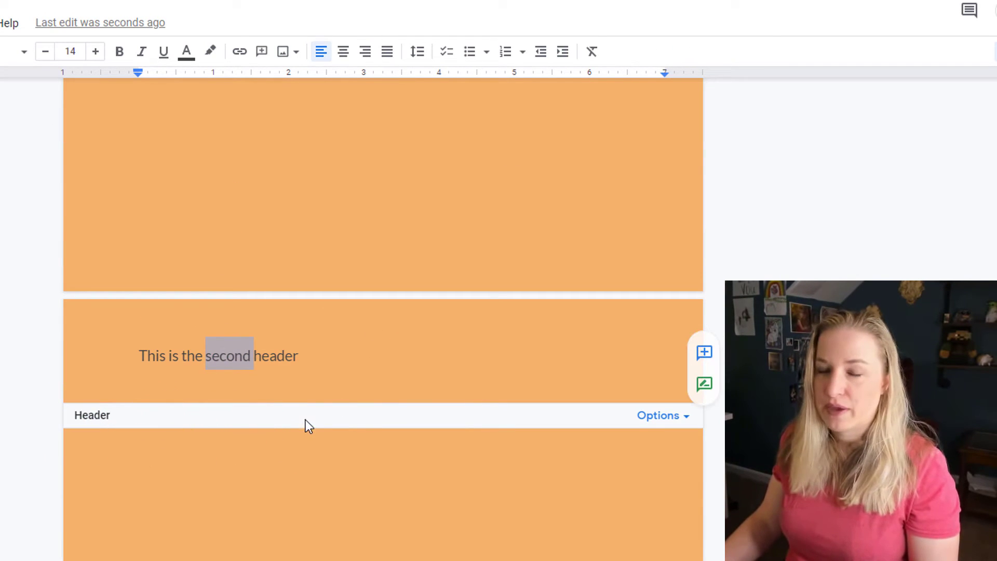
pyautogui.doubleClick(328, 363)
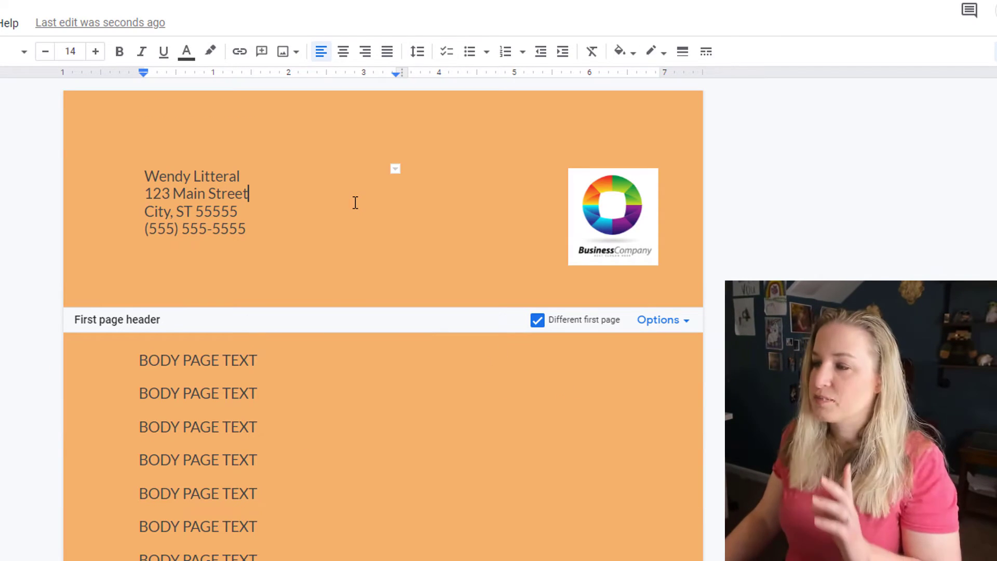
# Add page numbers in the footer starting at 1 through the header's Page numbers options.
pyautogui.click(672, 320)
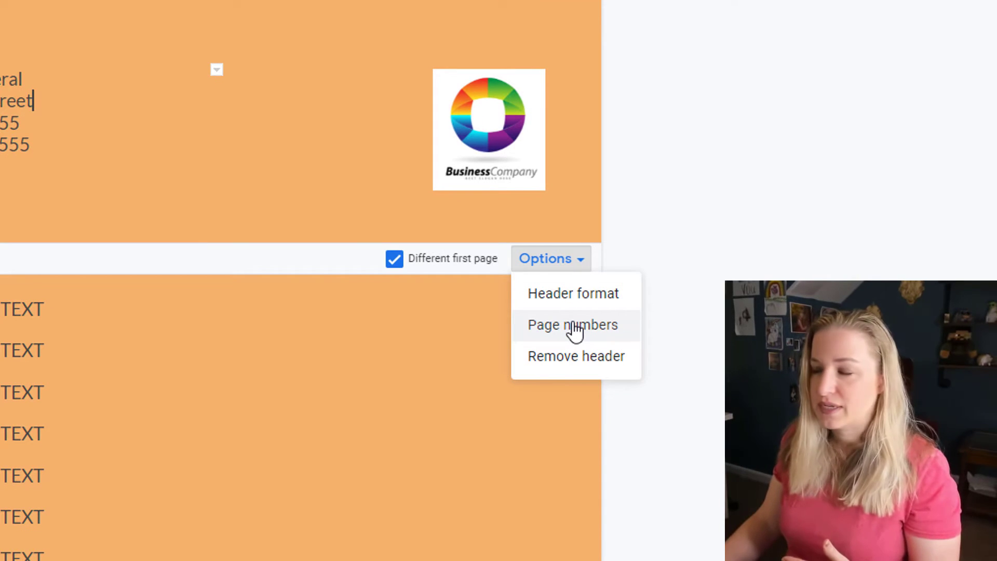
pyautogui.click(574, 326)
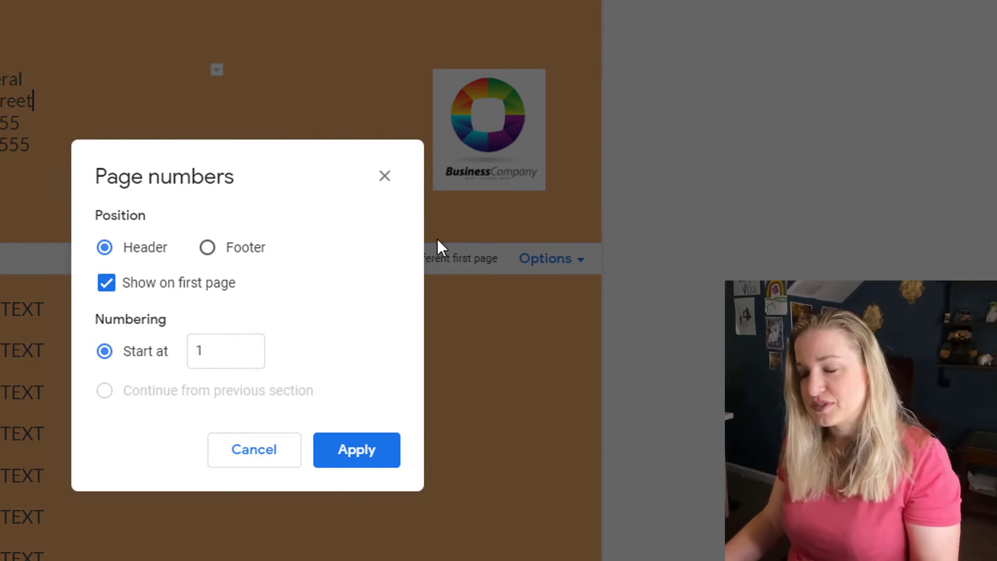
pyautogui.click(260, 249)
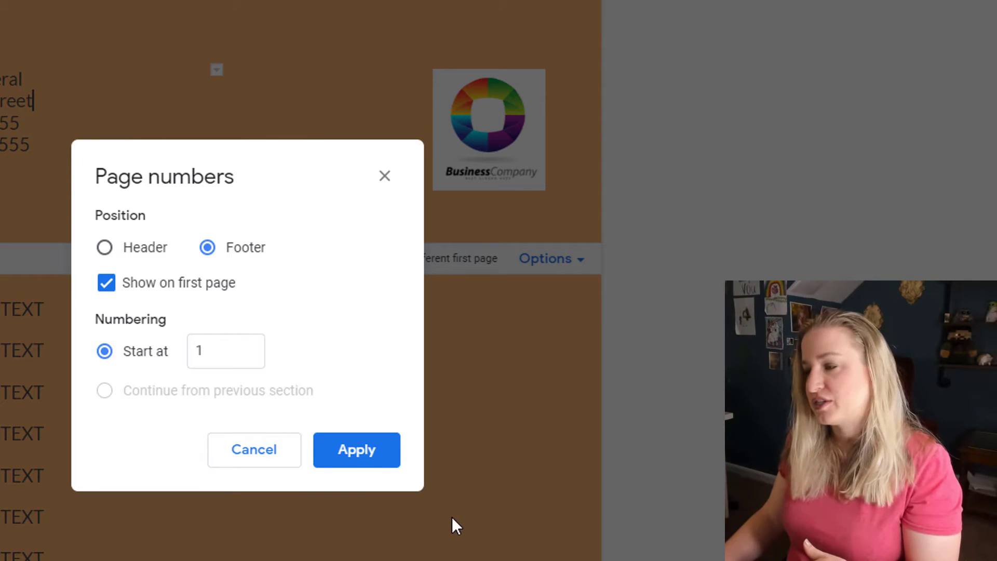
pyautogui.click(391, 461)
# Delete the page number 1 from the first page's footer, leaving it empty.
pyautogui.click(317, 383)
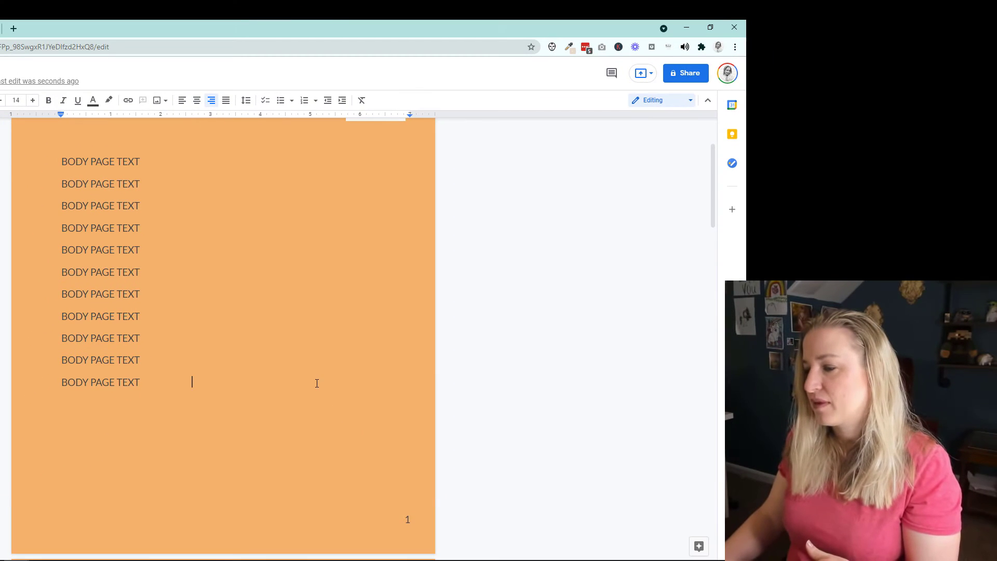
pyautogui.scroll(-5, 372, 423)
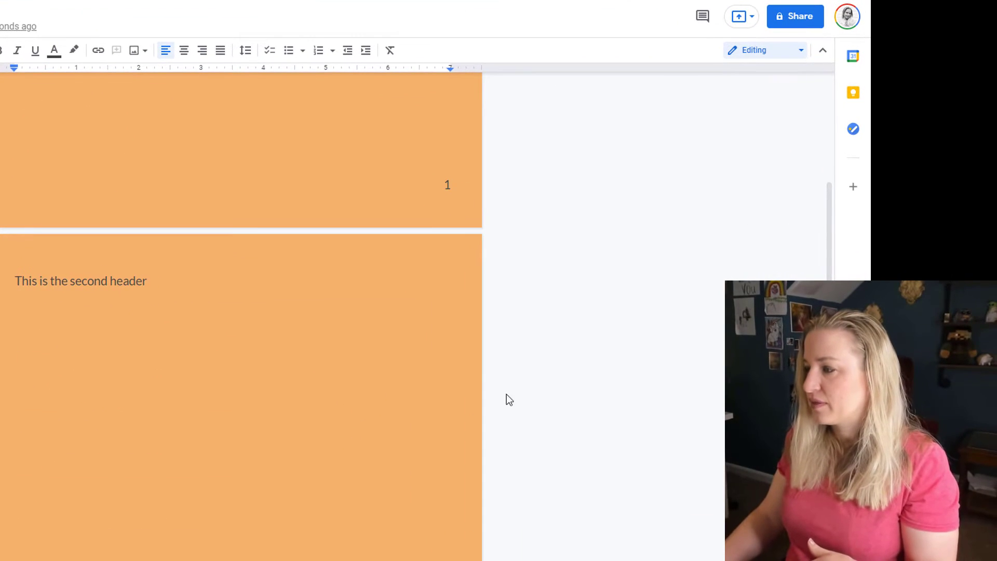
pyautogui.scroll(-12, 509, 400)
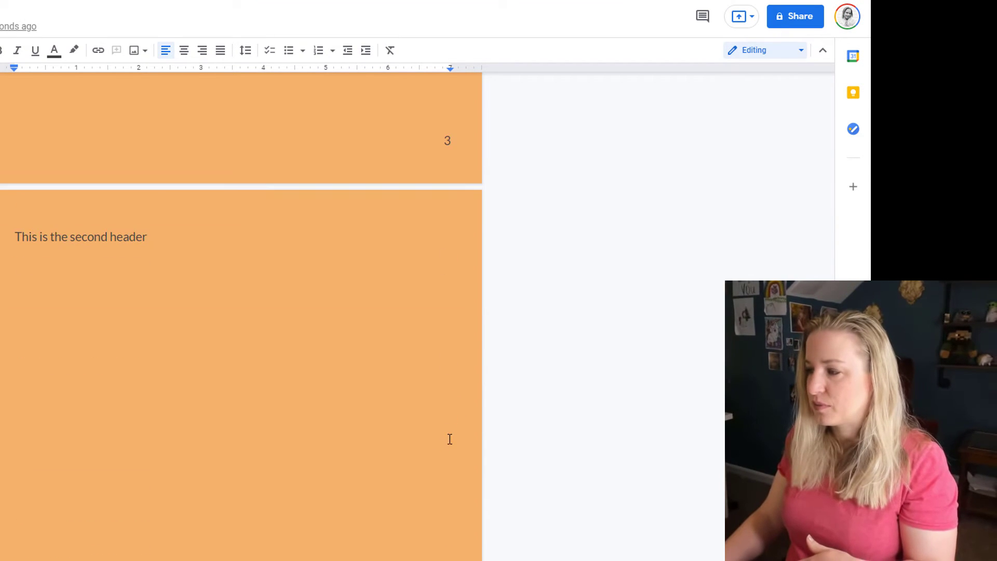
pyautogui.scroll(20, 450, 438)
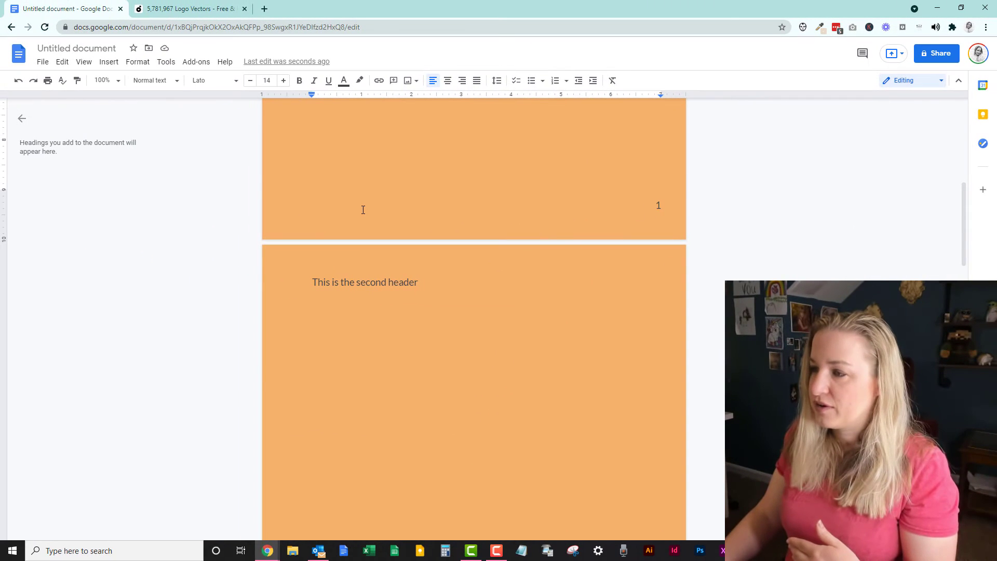
pyautogui.doubleClick(387, 210)
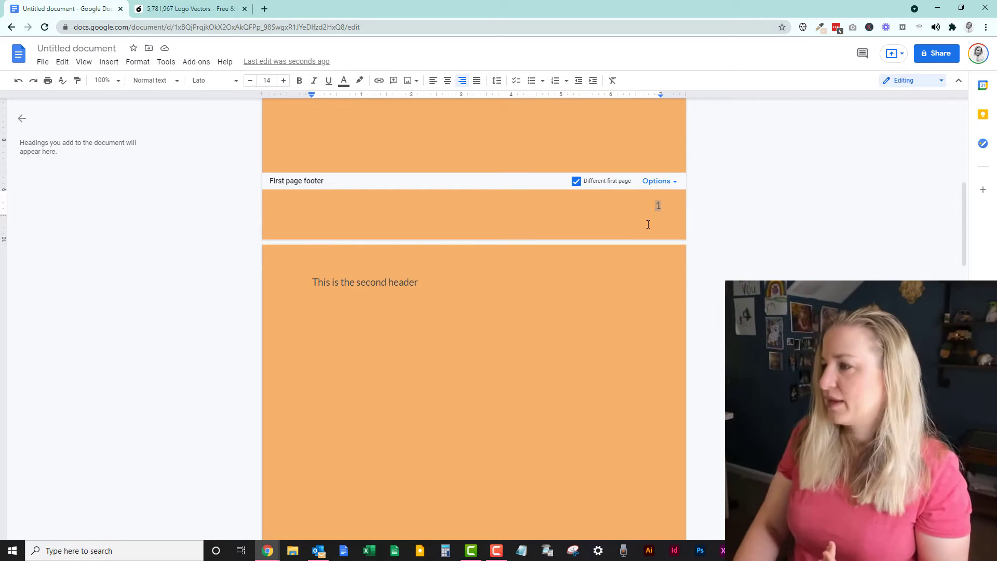
pyautogui.press('BackSpace')
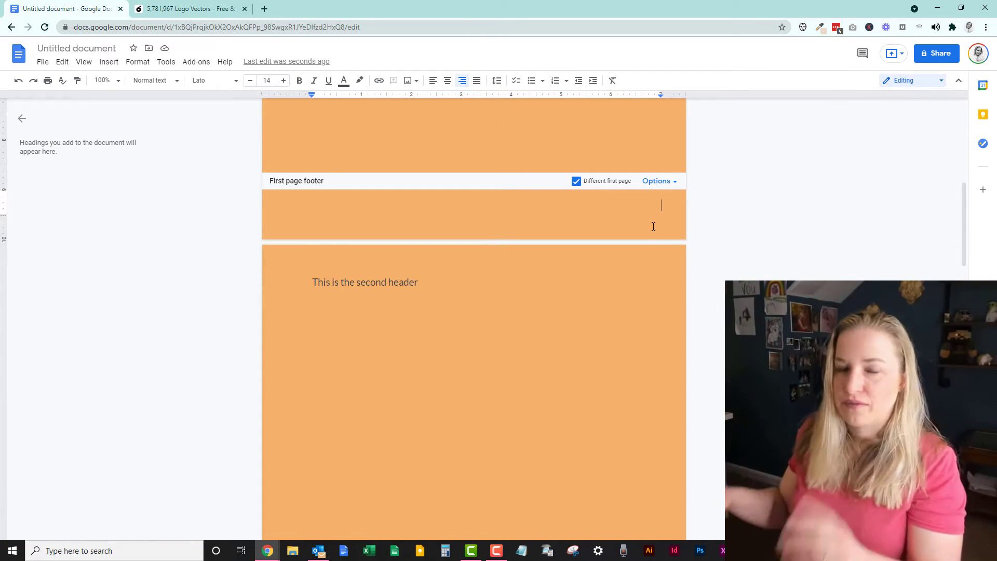
pyautogui.scroll(4, 653, 226)
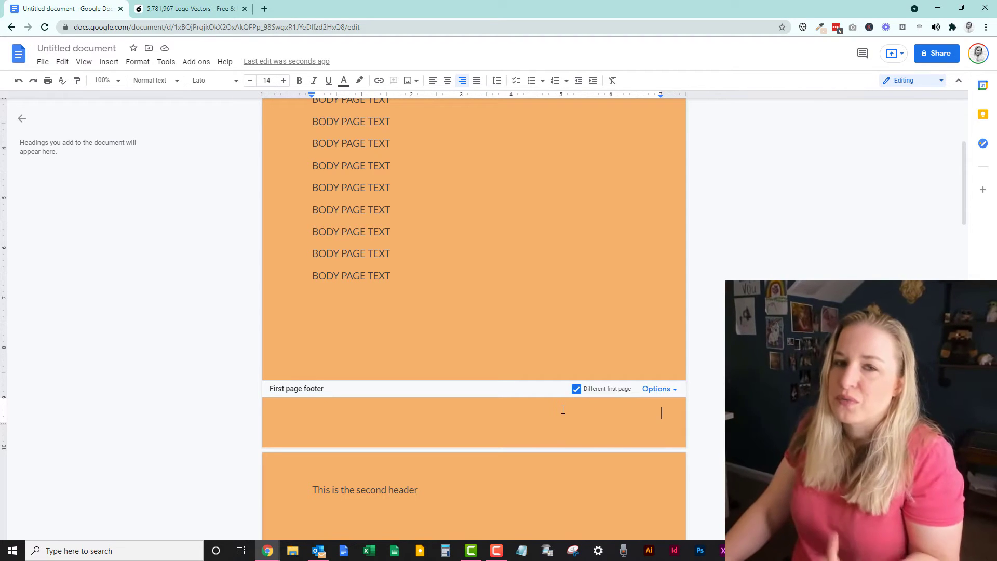
pyautogui.click(657, 388)
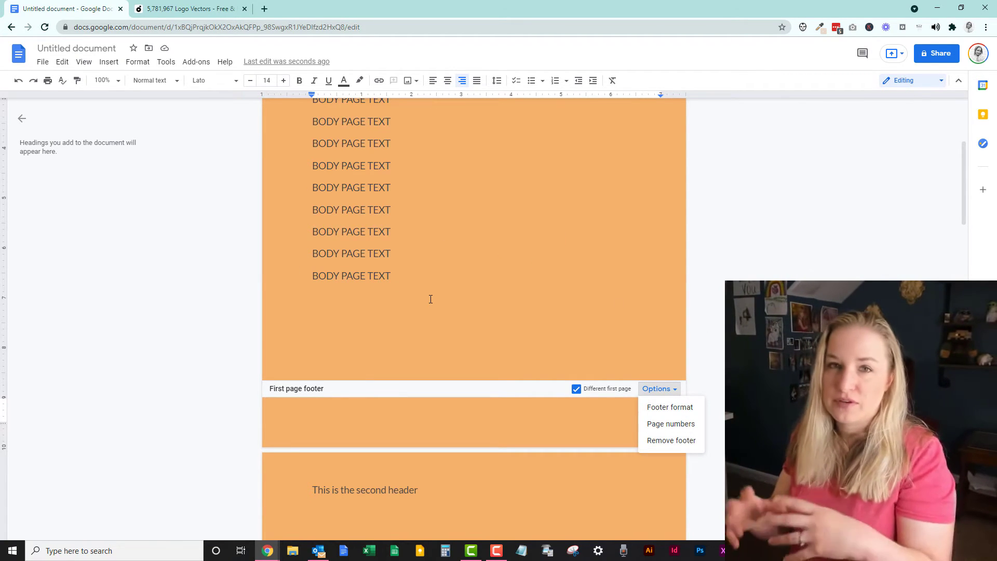
# Leave the footer, scroll the document, and look over the document details from the File menu.
pyautogui.click(441, 276)
pyautogui.scroll(-2, 452, 360)
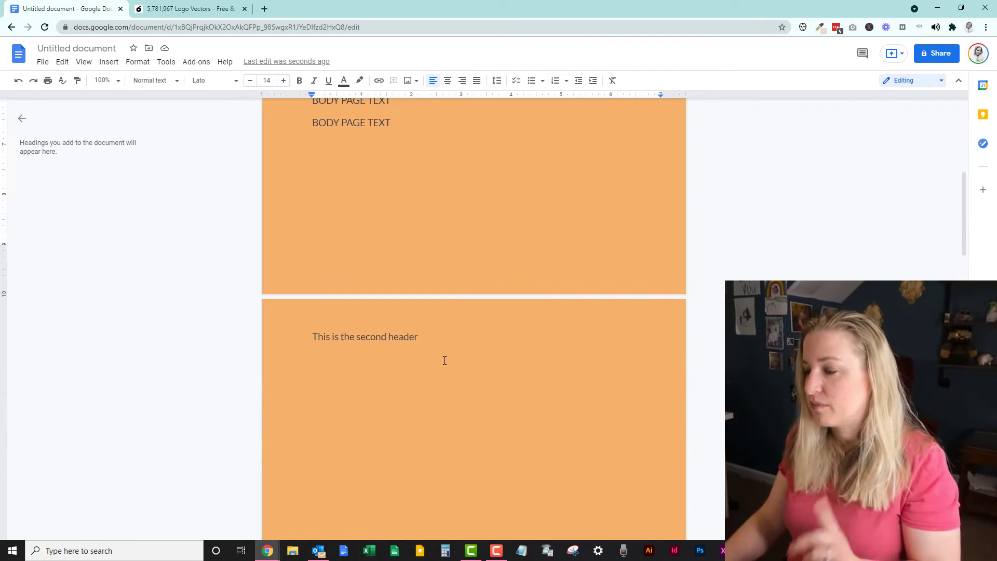
pyautogui.scroll(-4, 452, 377)
pyautogui.scroll(11, 478, 391)
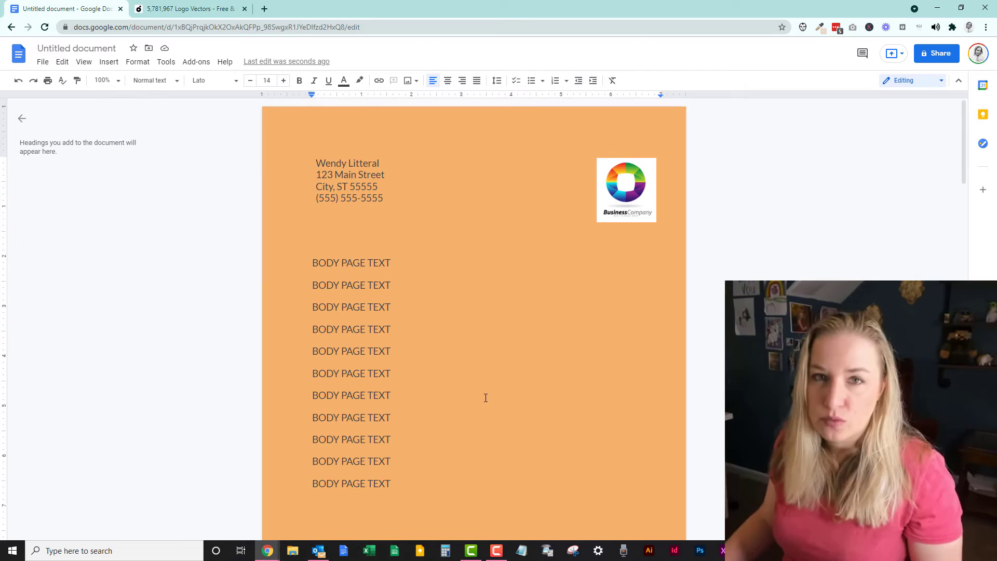
pyautogui.click(45, 62)
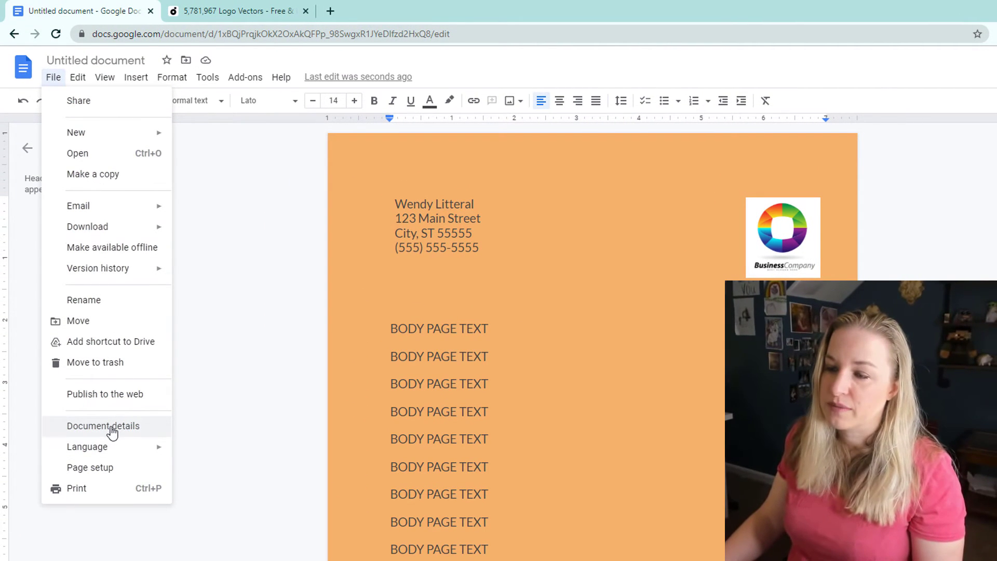
pyautogui.click(118, 430)
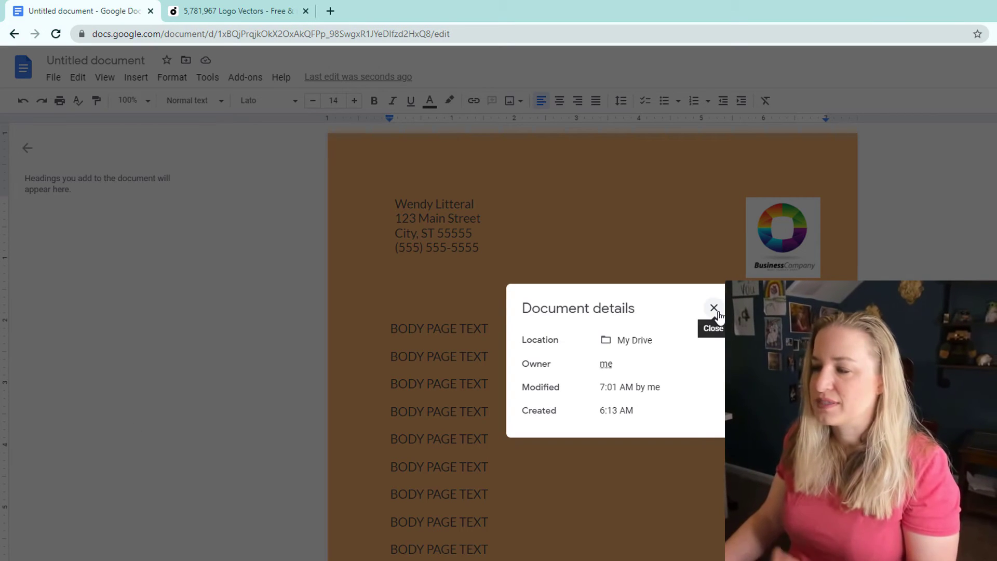
pyautogui.click(714, 308)
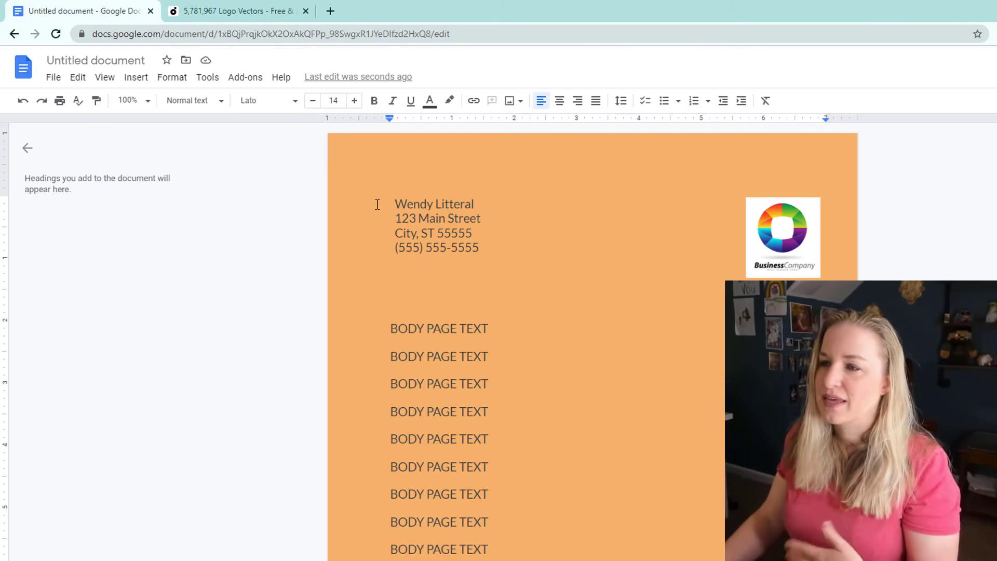
# Change the page colour to white in Page setup and confirm.
pyautogui.click(54, 78)
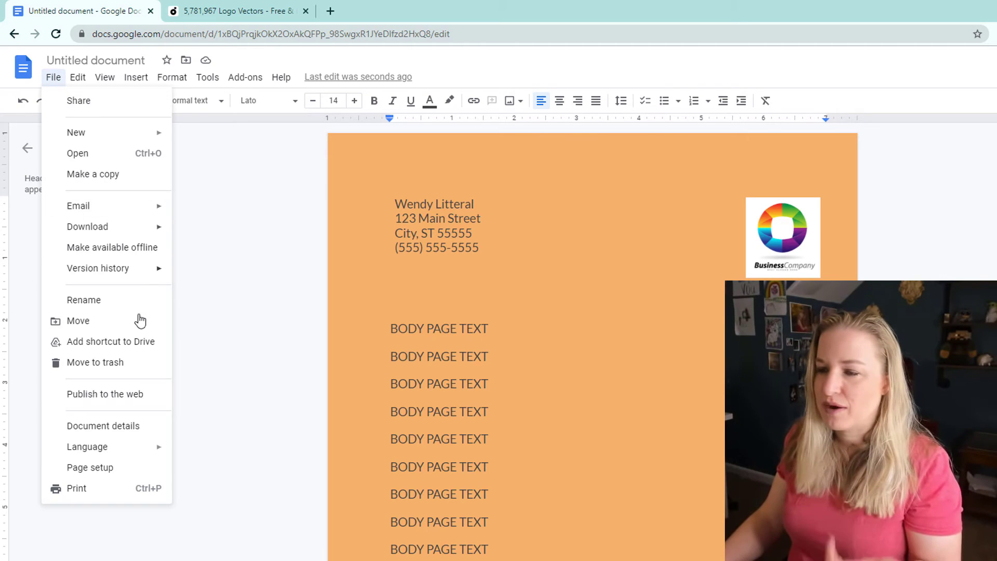
pyautogui.click(130, 473)
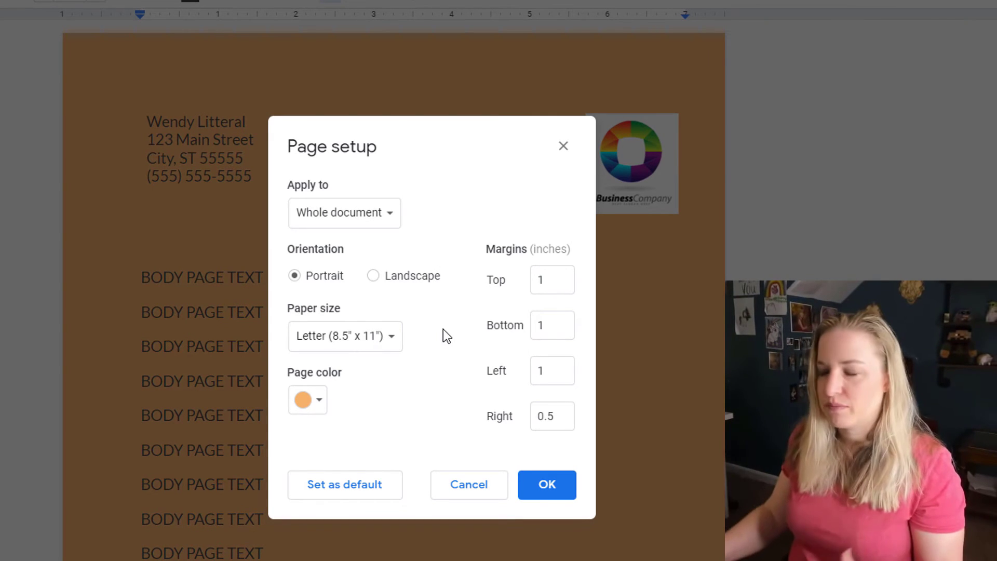
pyautogui.click(310, 404)
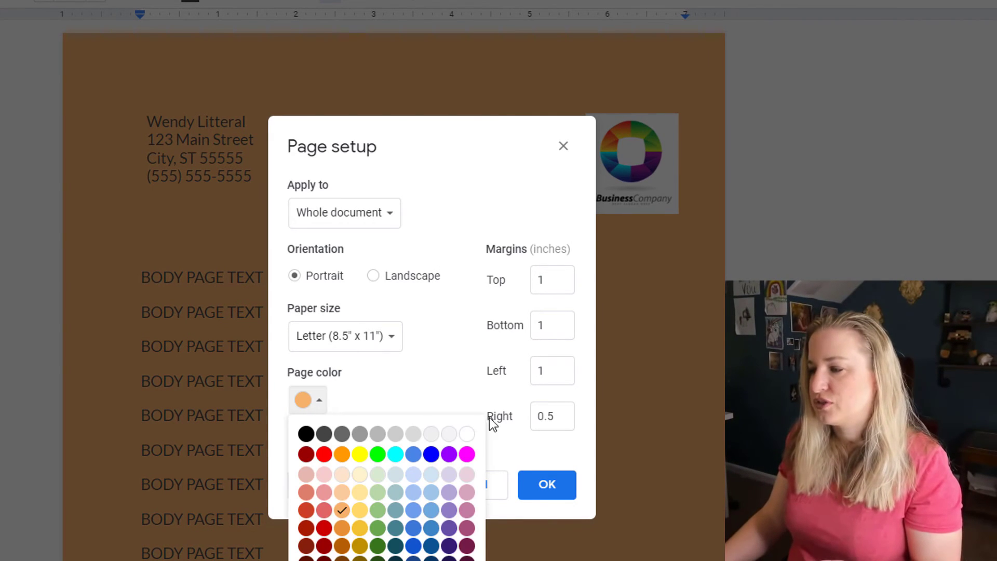
pyautogui.click(467, 433)
pyautogui.click(555, 497)
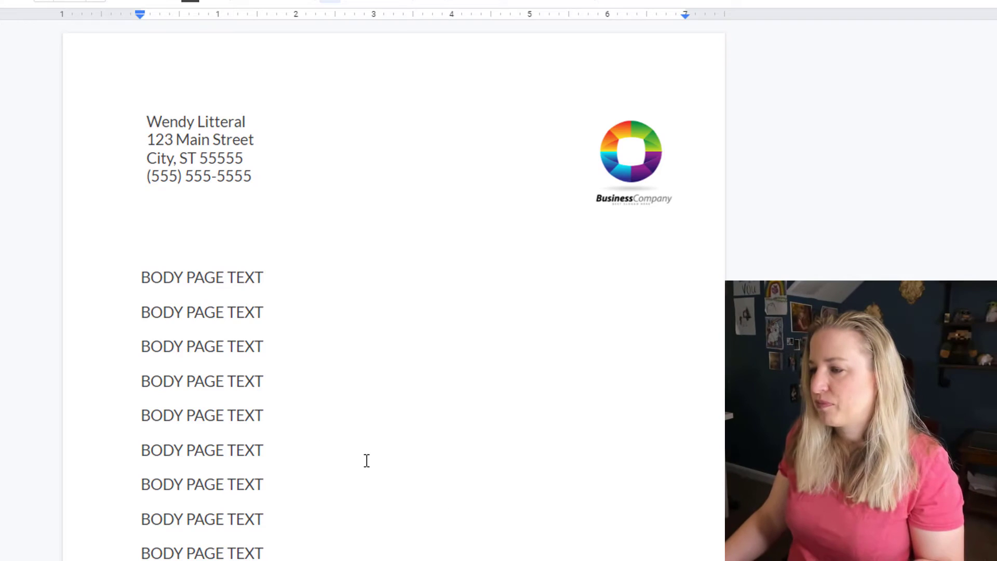
pyautogui.scroll(-3, 327, 435)
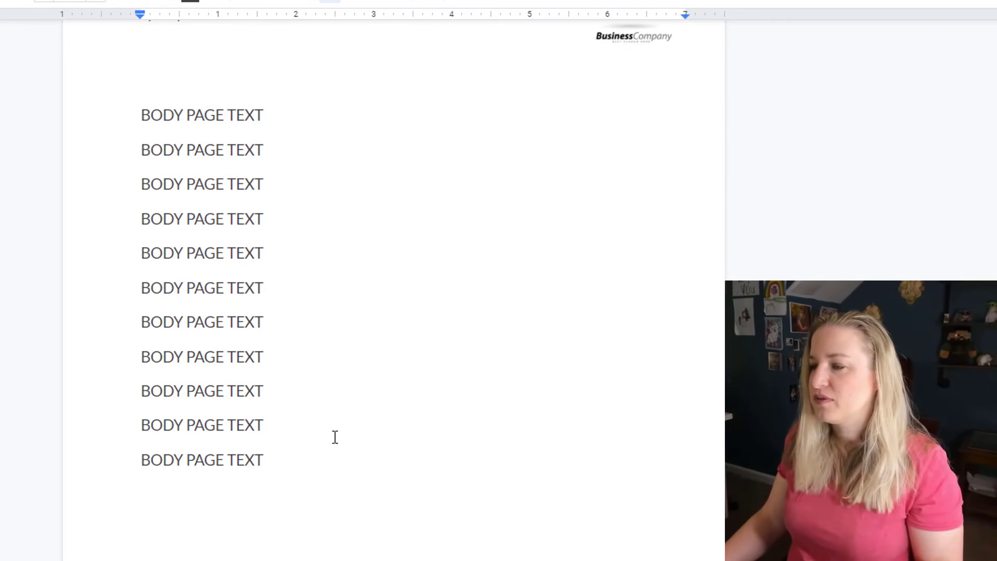
pyautogui.scroll(3, 335, 437)
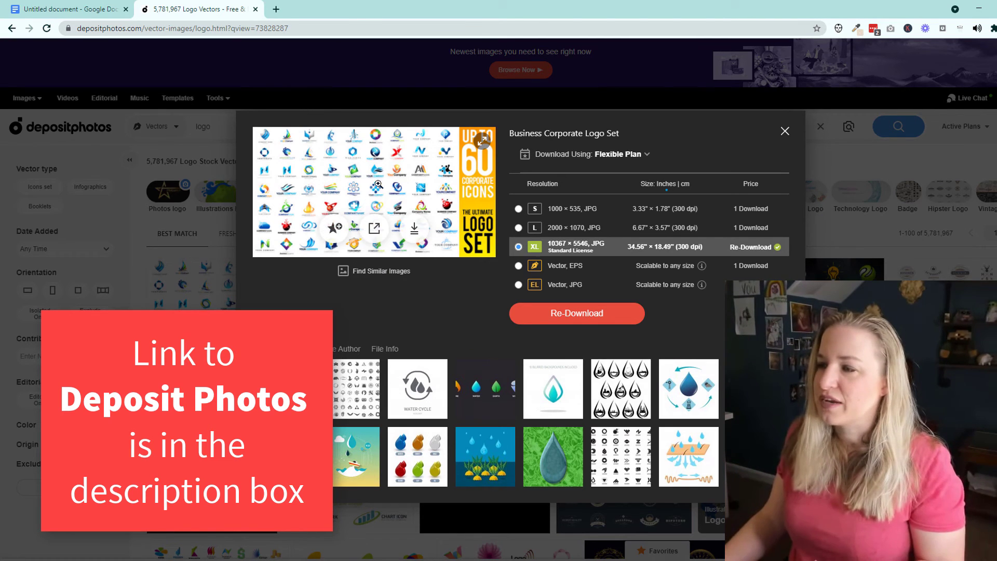
# Enlarge the Business Corporate Logo Set preview on Deposit Photos.
pyautogui.click(335, 147)
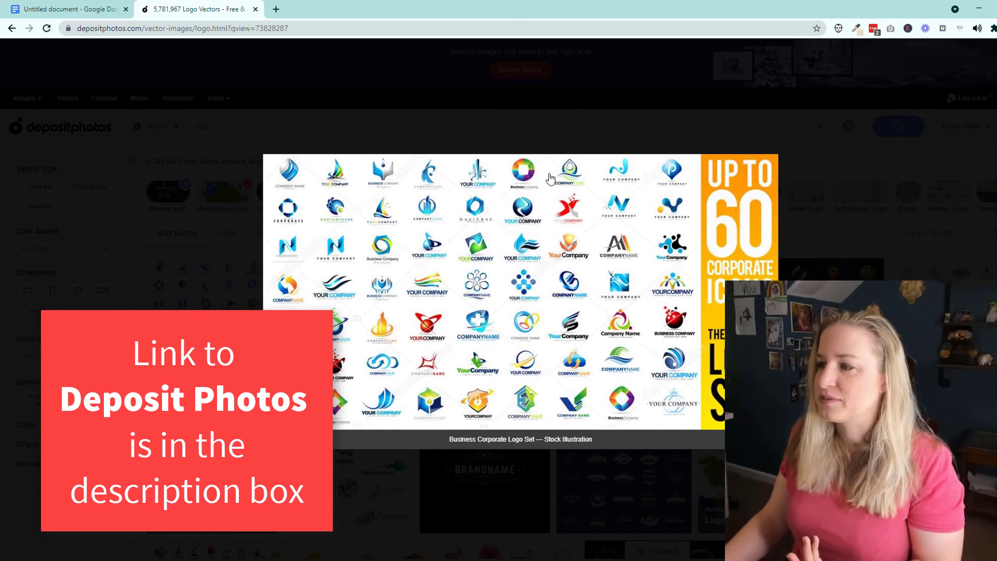
pyautogui.click(63, 8)
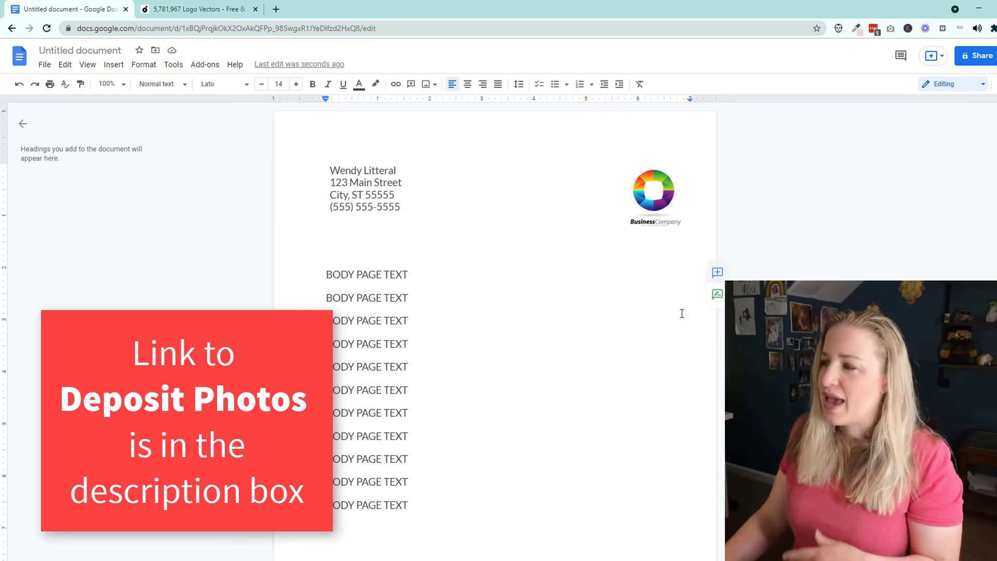